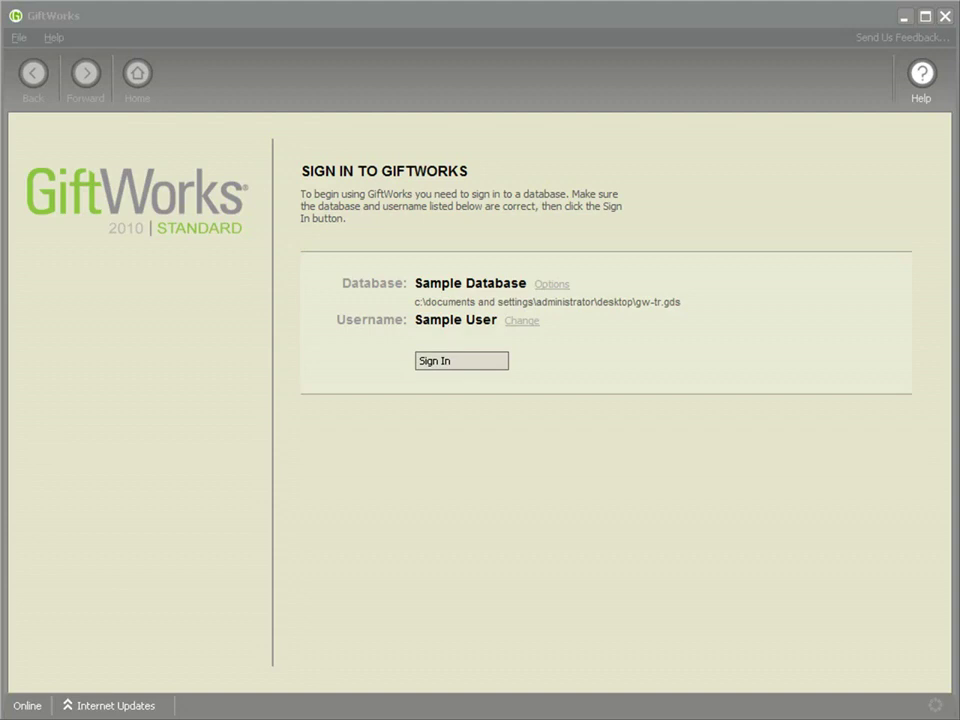
Step: Sign in to GiftWorks using the Sample Database
click(435, 372)
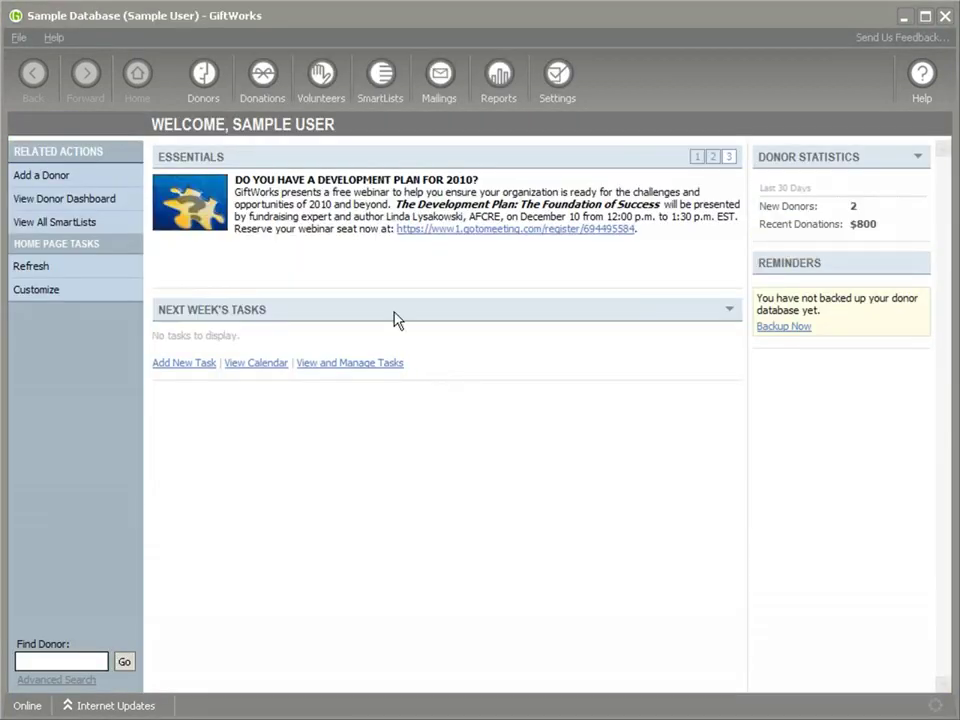
Step: Go to Volunteers and open the Manage Jobs list showing all 40 jobs
click(320, 98)
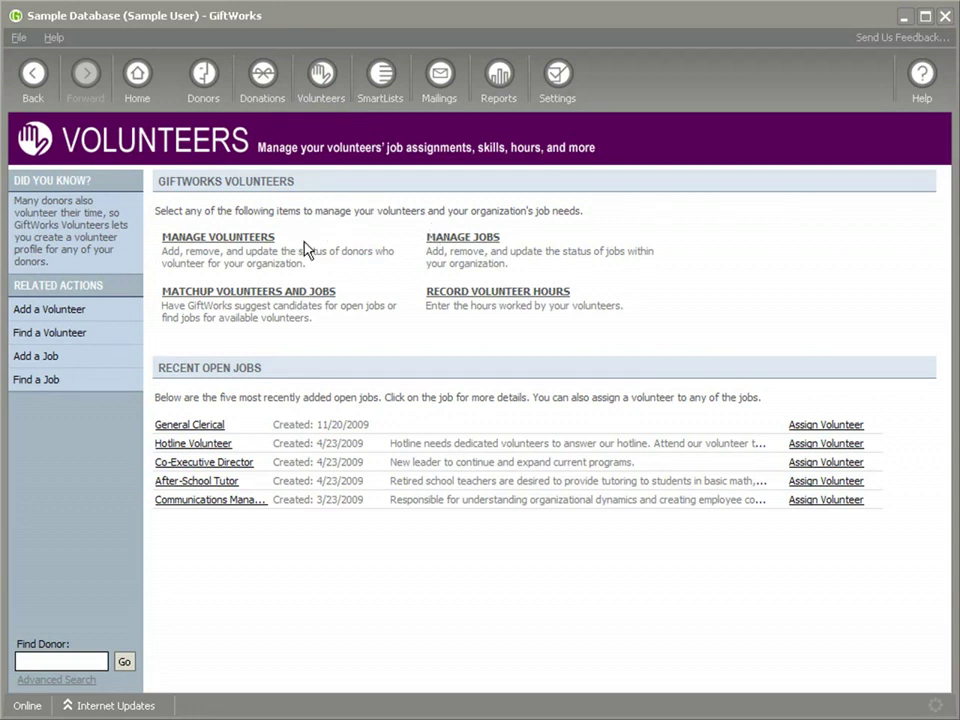
click(441, 243)
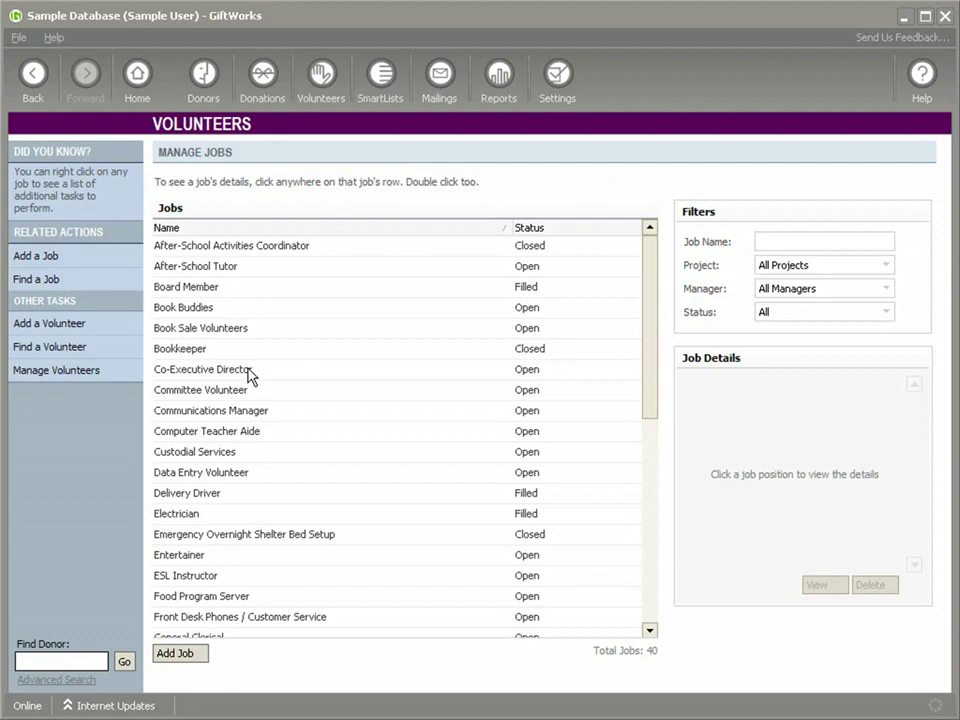
Step: Sort jobs by name A to Z and check the Project, Manager and Status filters, leaving All
click(501, 229)
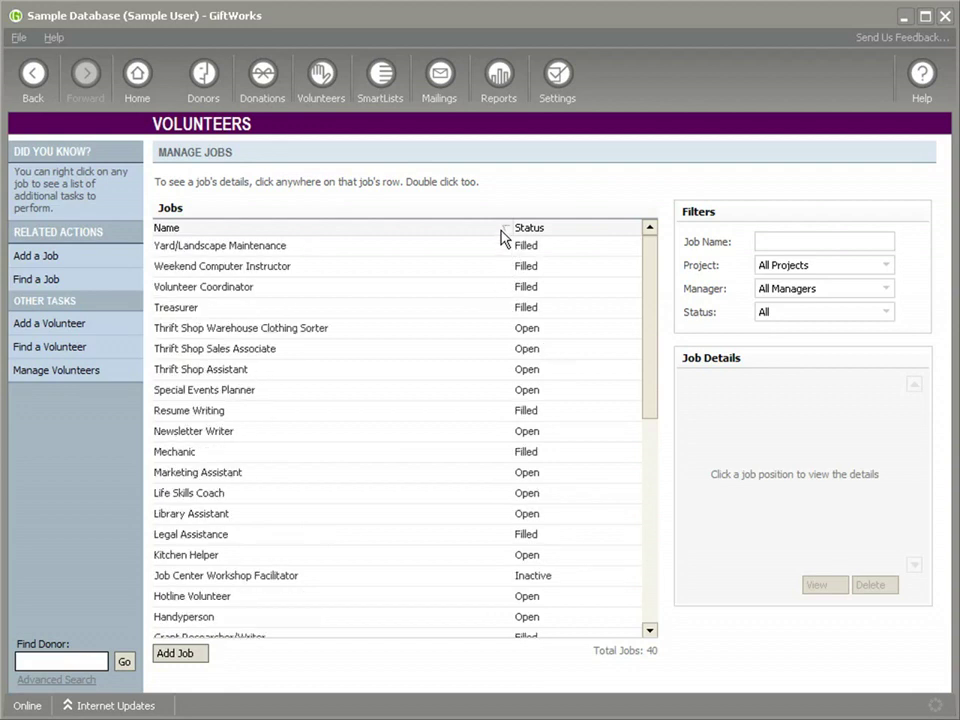
click(501, 229)
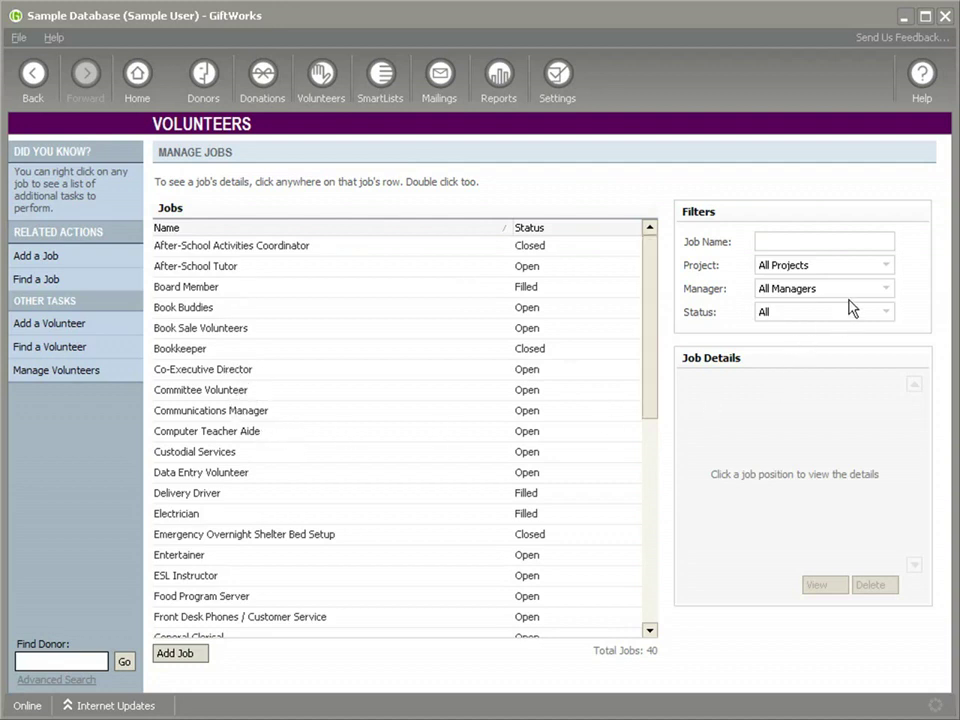
click(880, 264)
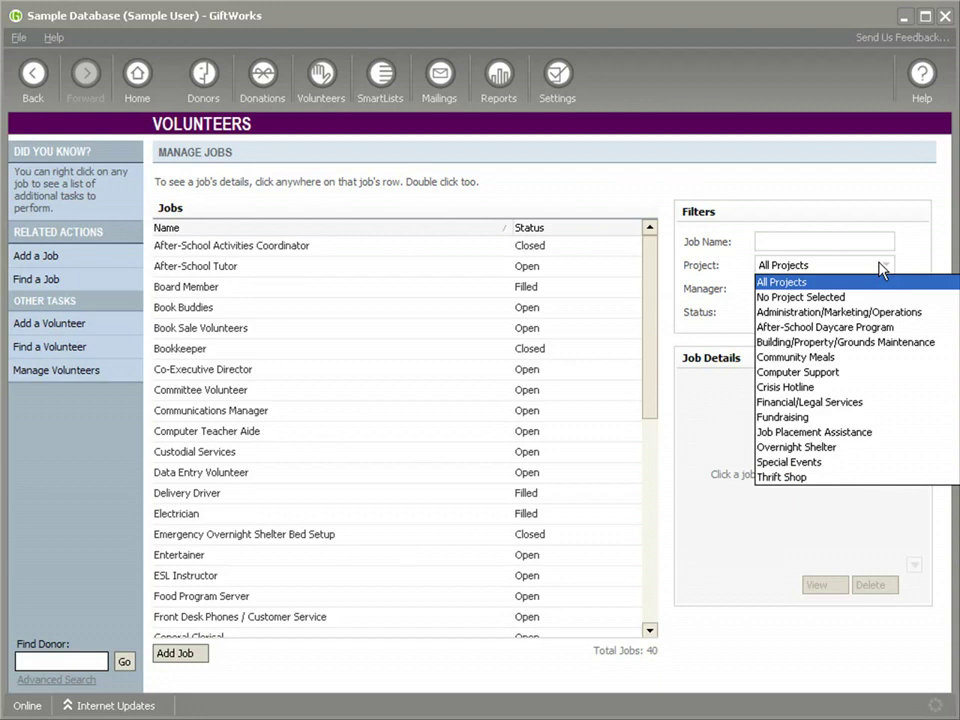
click(881, 266)
click(880, 289)
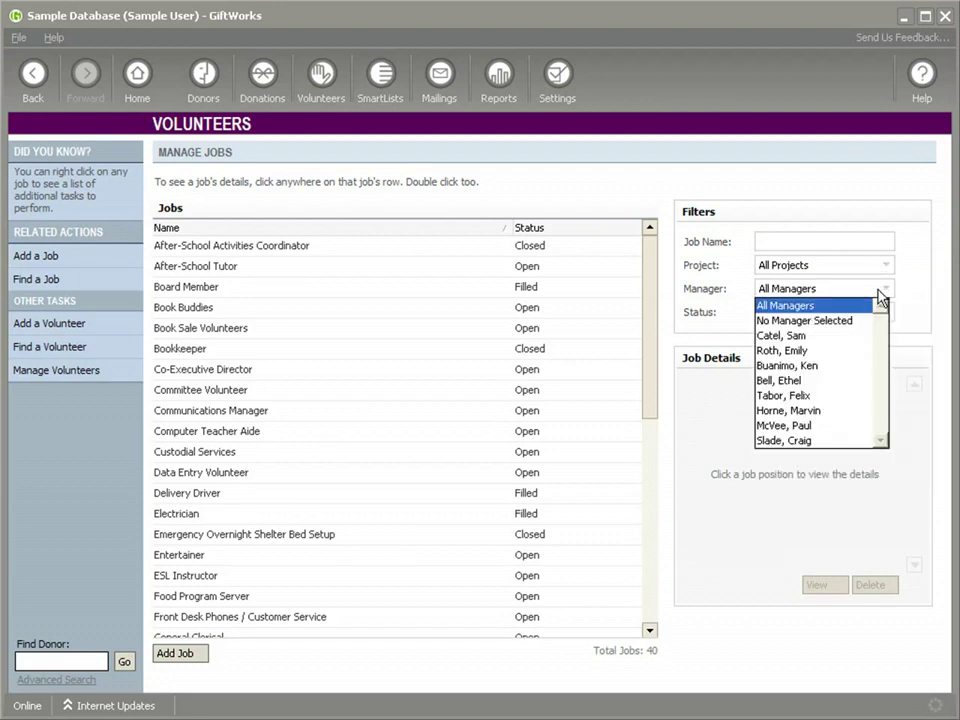
click(880, 290)
click(878, 315)
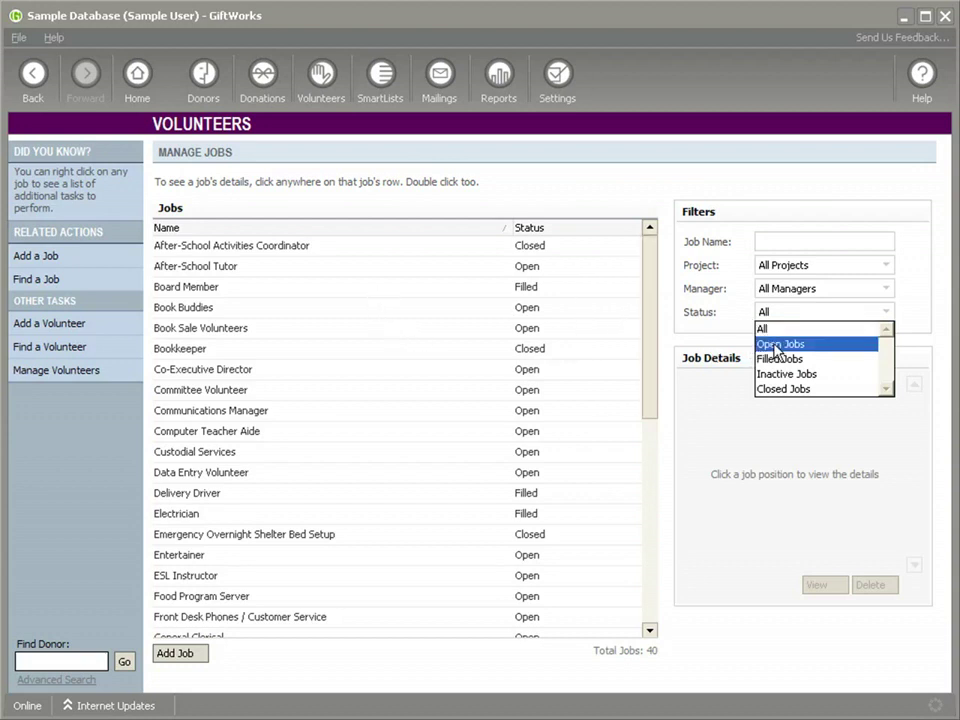
click(340, 295)
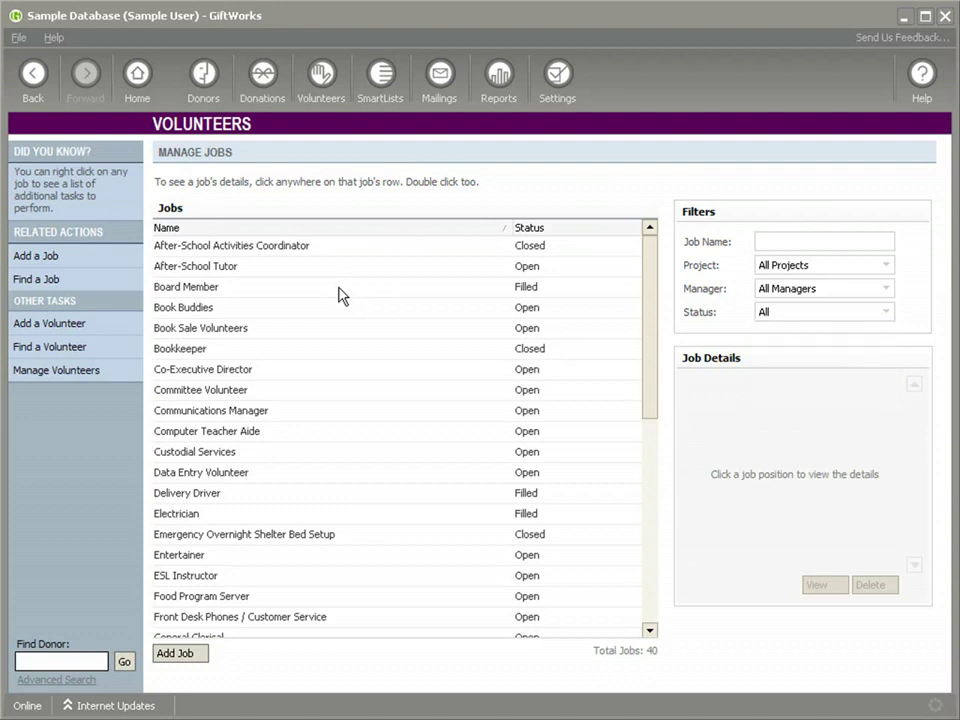
Step: Review the Board Member job's details, then begin adding a new job
click(200, 291)
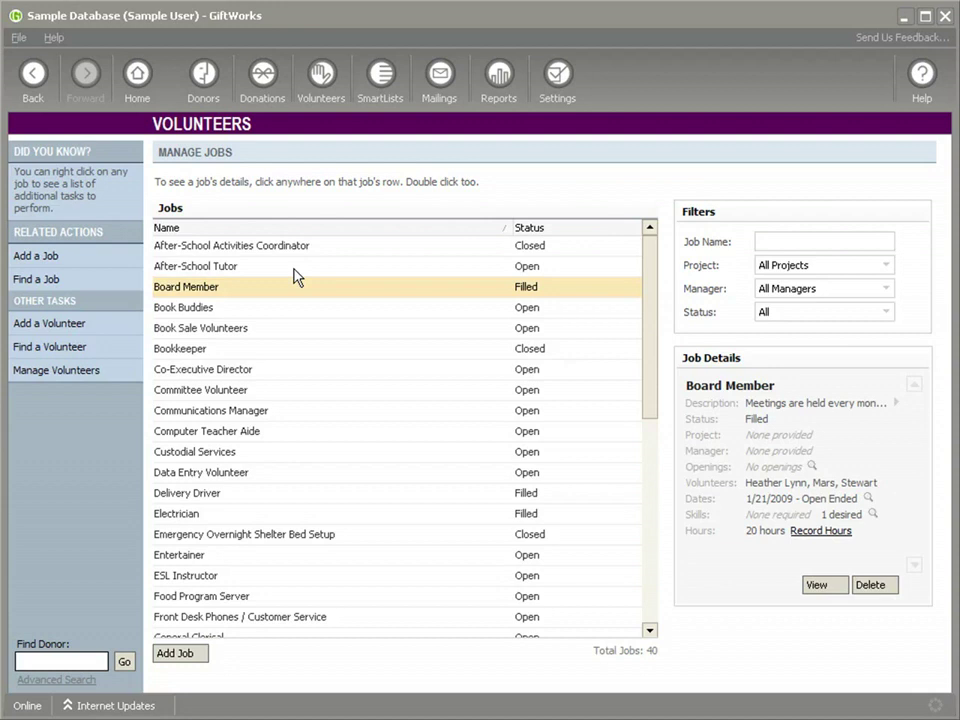
click(22, 260)
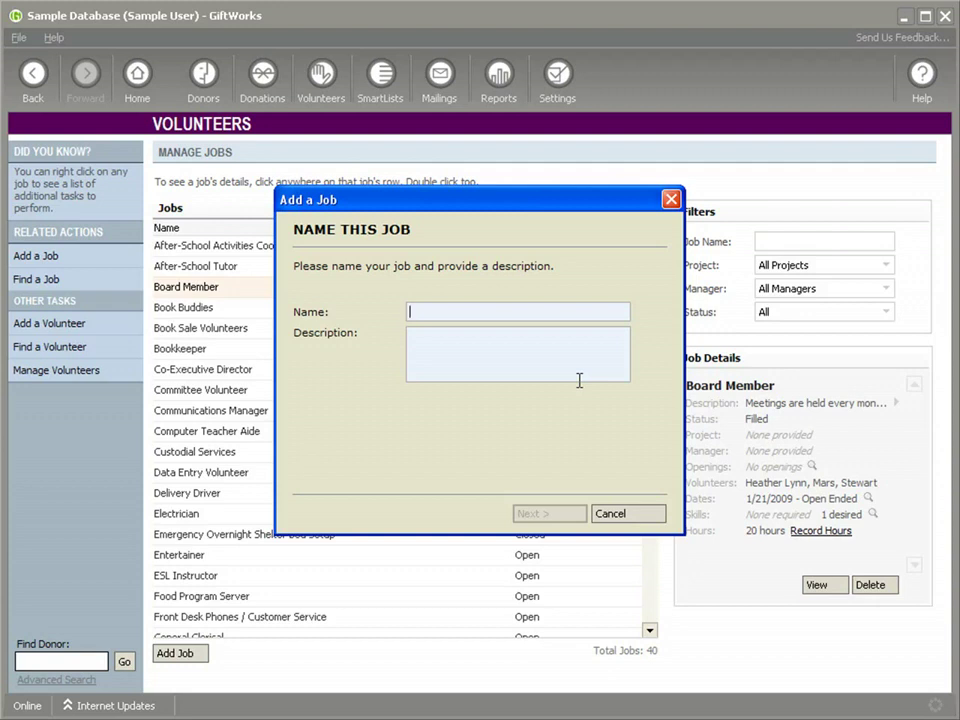
Step: Name the new job 'Office Assistant' with the description 'Answering phone,filing.'
text(Offi)
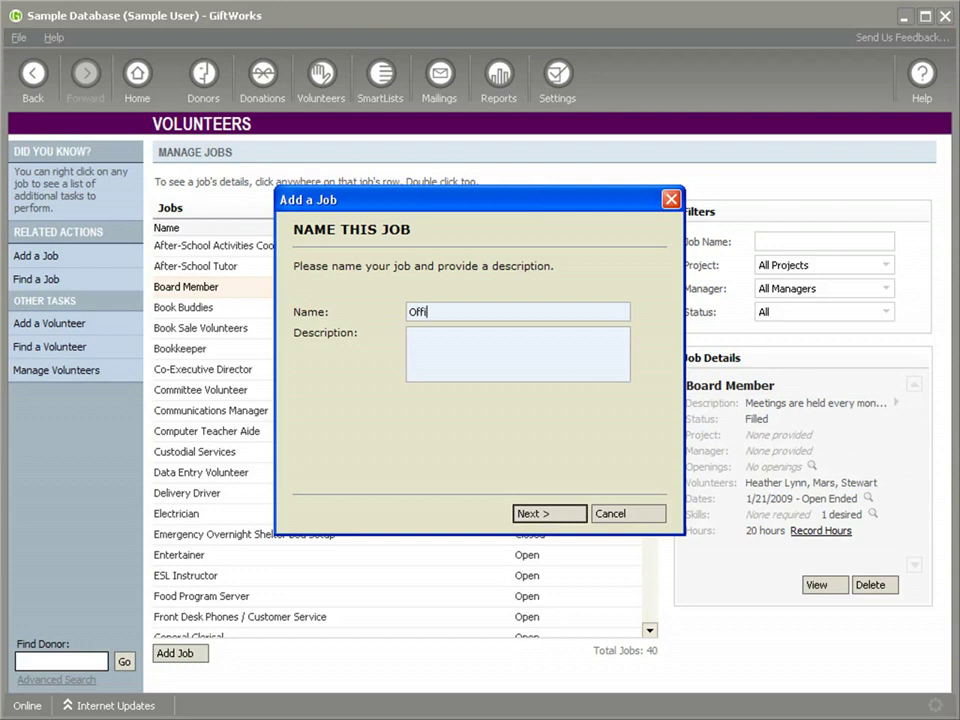
text(ce Assistant)
click(451, 351)
text(Answering)
key(BackSpace)
key(BackSpace)
key(BackSpace)
text(ing p)
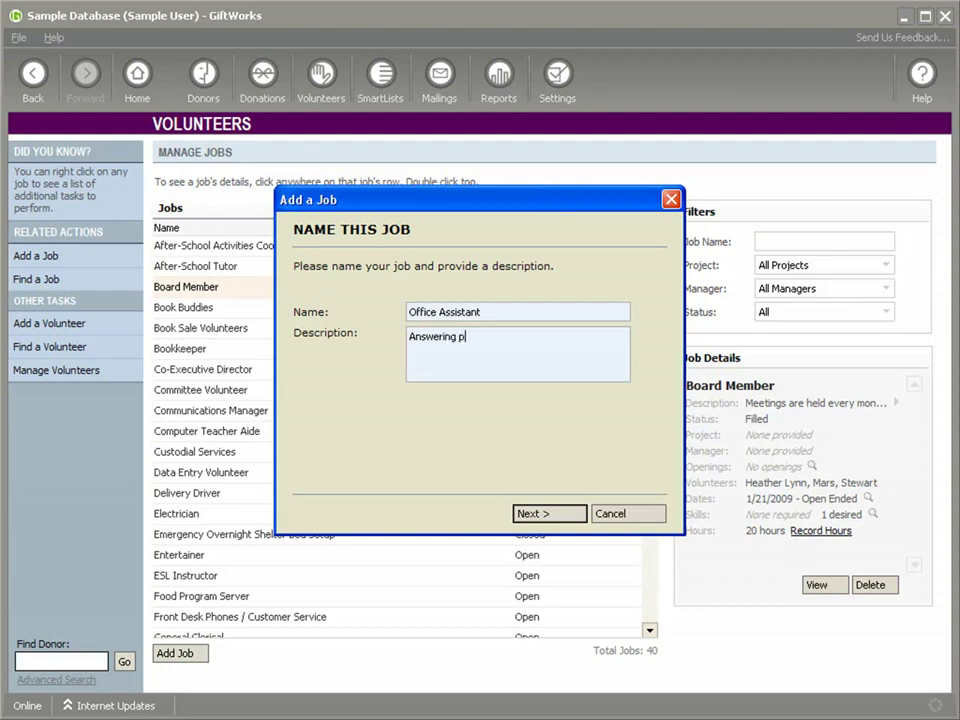
text(hone,filing.)
Step: Set the job to need 2 volunteers under Administration/Marketing/Operations and assign its manager
click(556, 517)
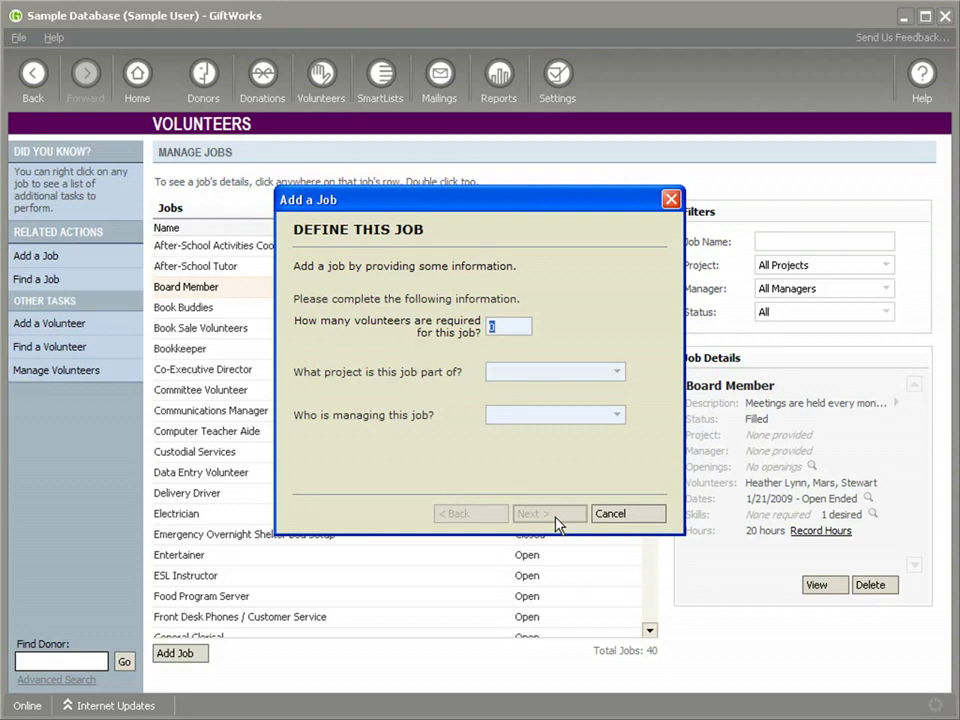
text(2)
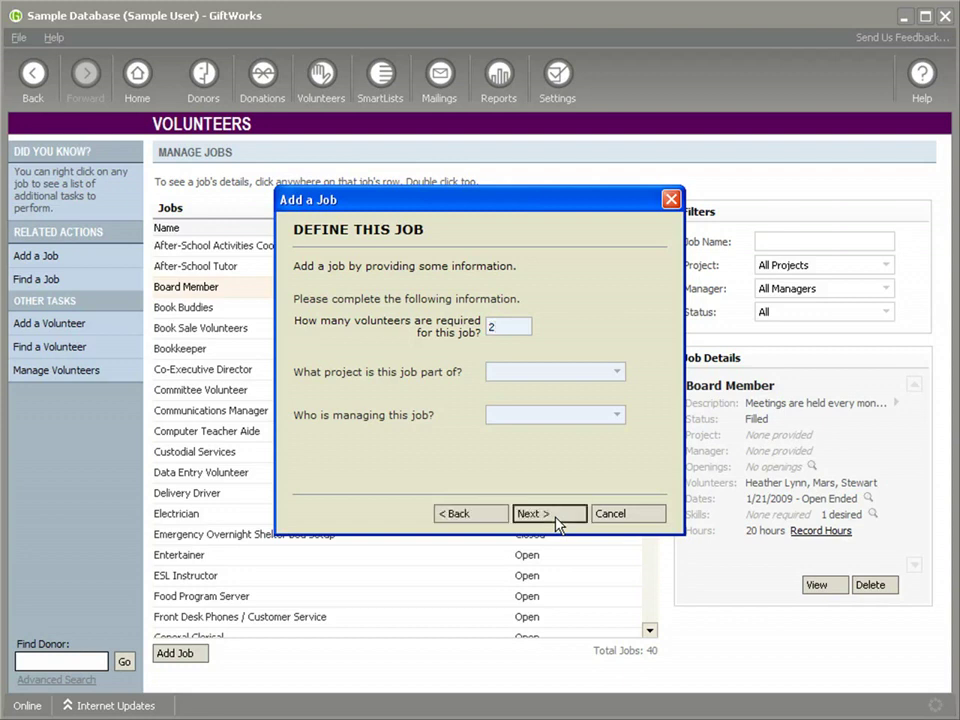
click(614, 372)
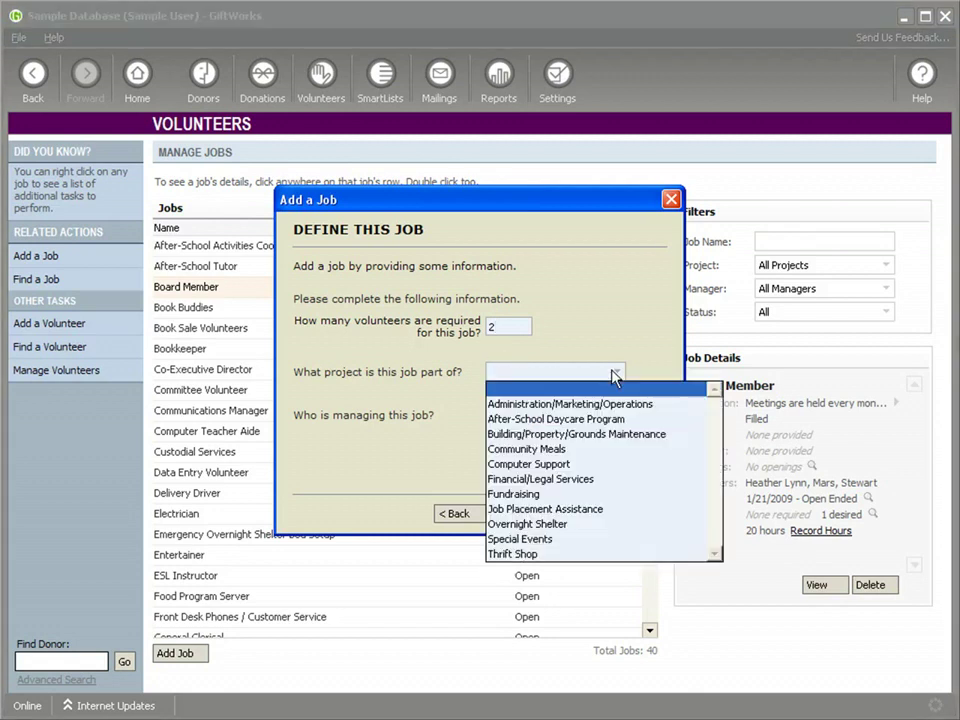
click(565, 410)
click(619, 418)
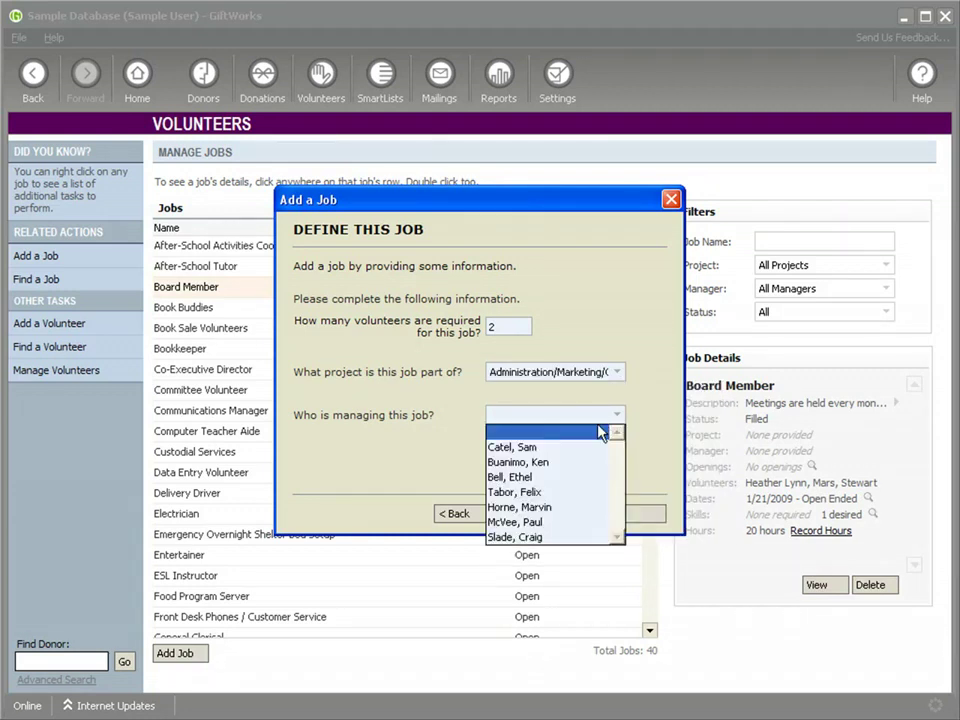
click(541, 509)
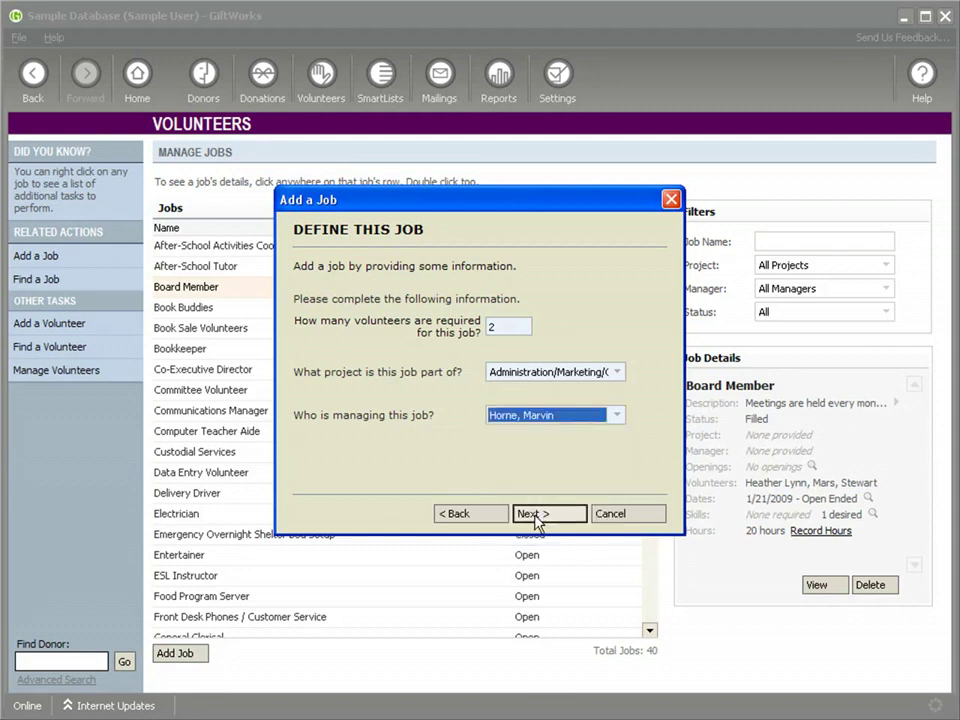
click(536, 515)
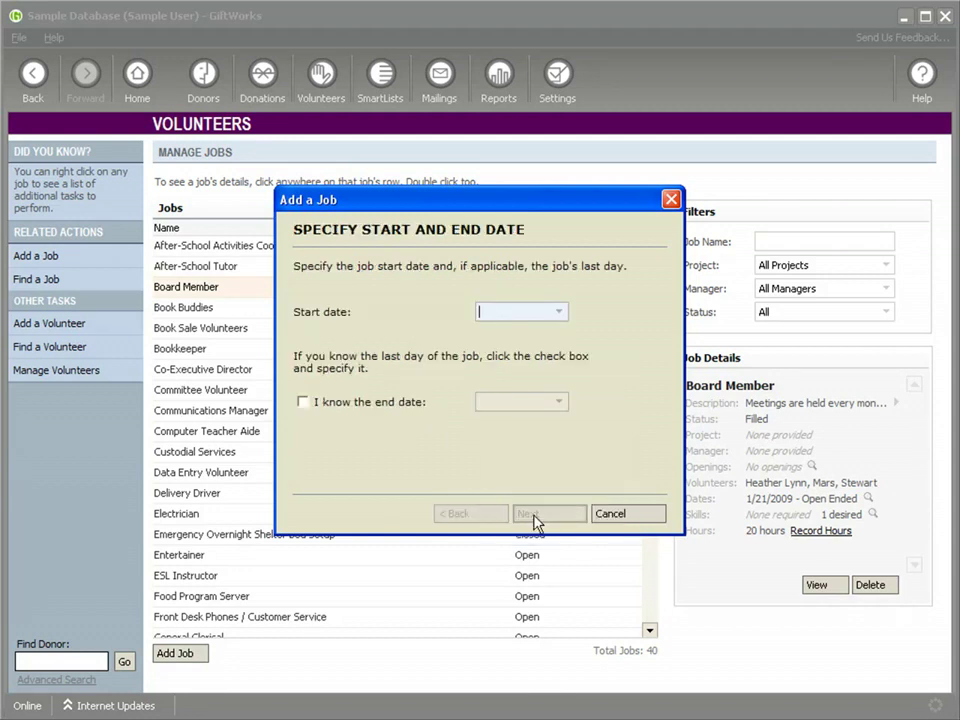
Step: Set the job's start date to 12/1/2009
click(559, 314)
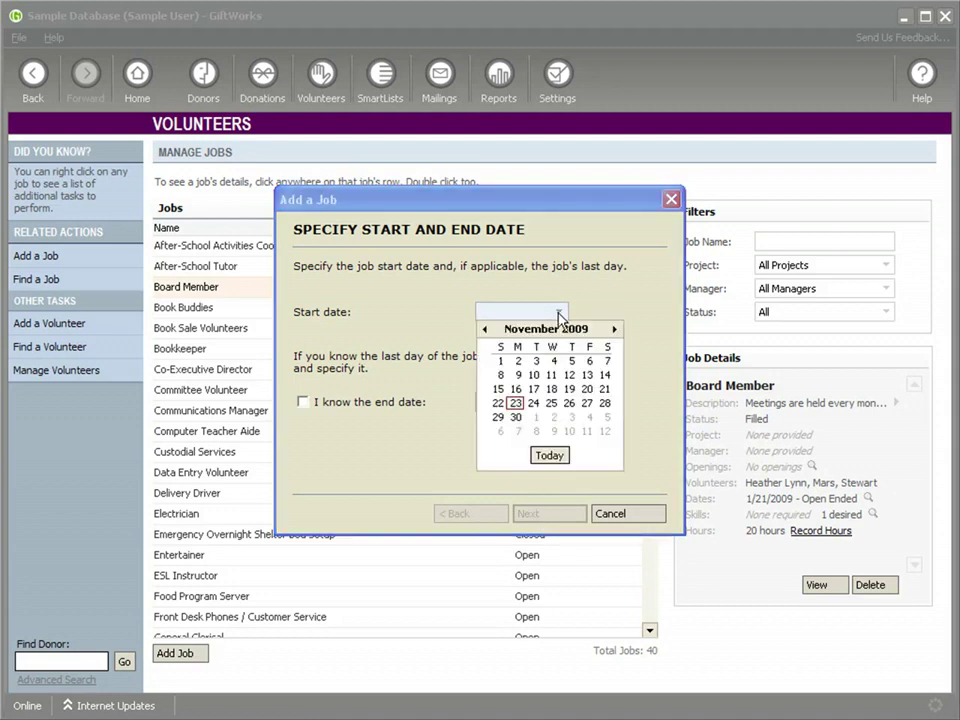
click(614, 330)
click(614, 330)
click(485, 329)
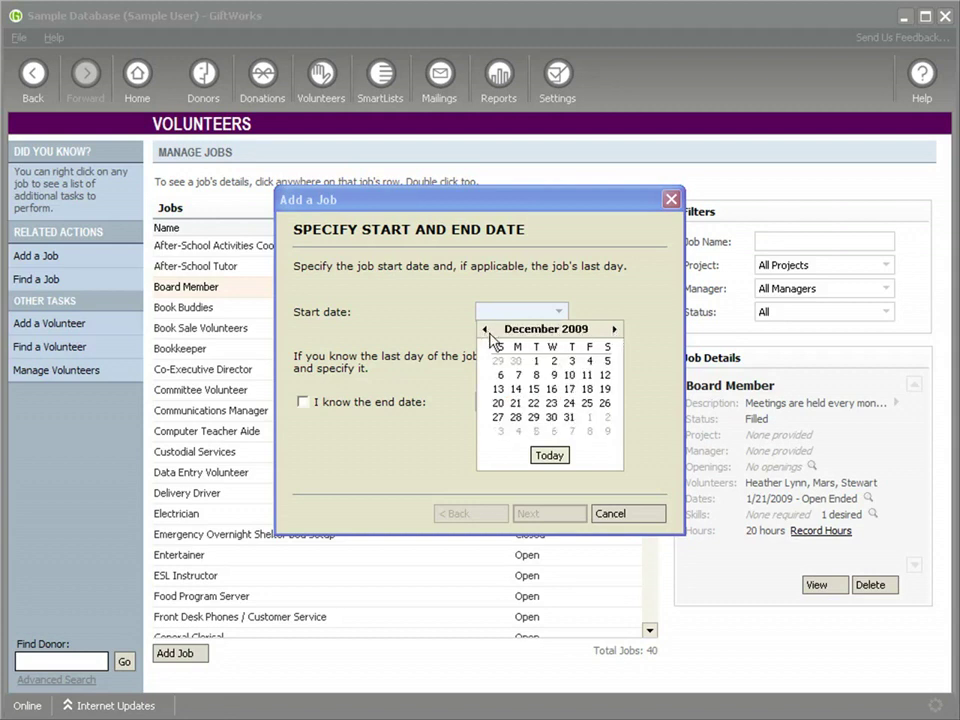
click(536, 364)
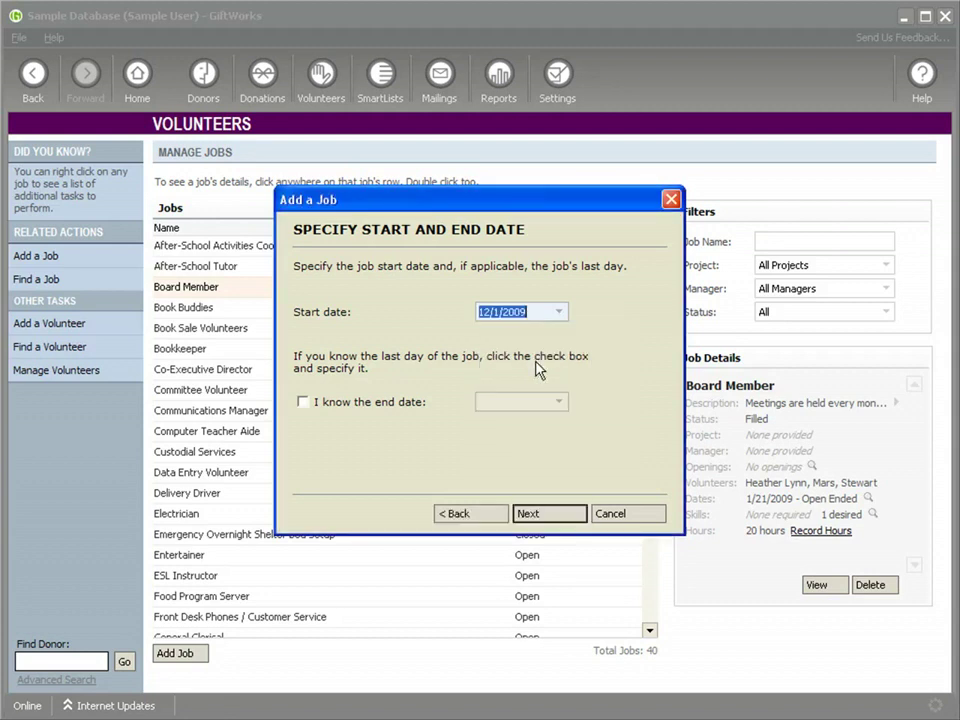
Step: Mark the job as having a known end date of 4/30/2010
click(303, 403)
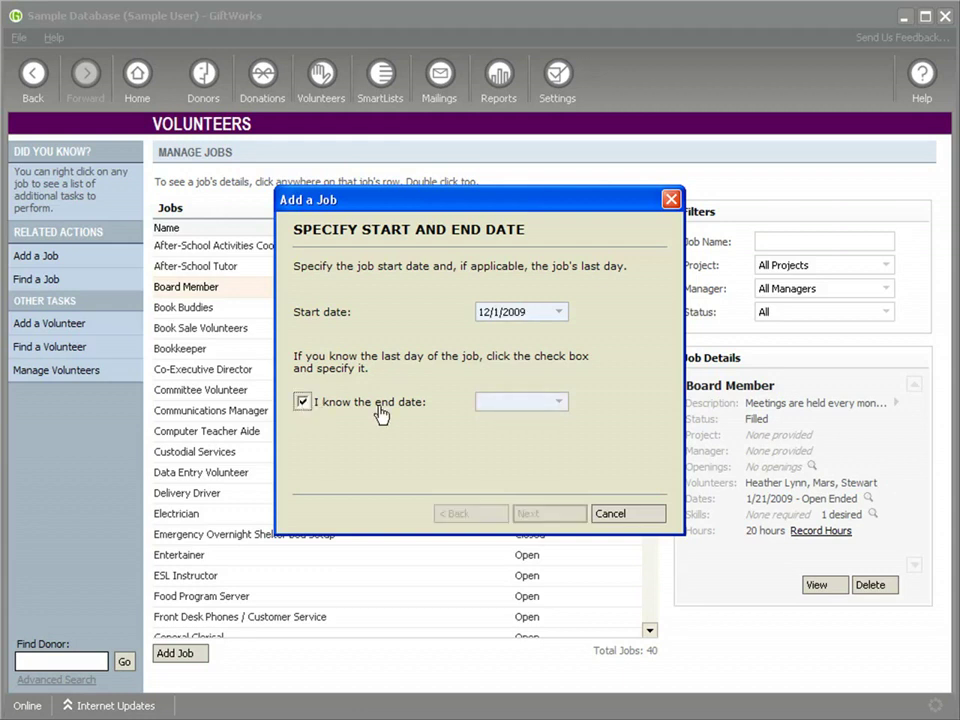
click(561, 405)
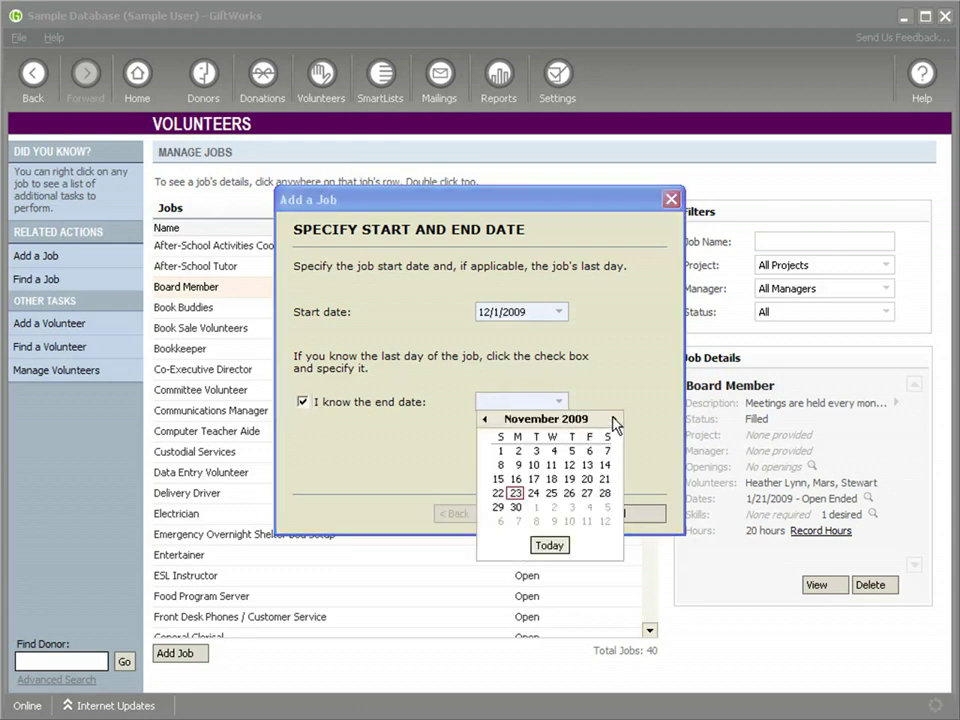
click(613, 420)
click(613, 420)
click(613, 420)
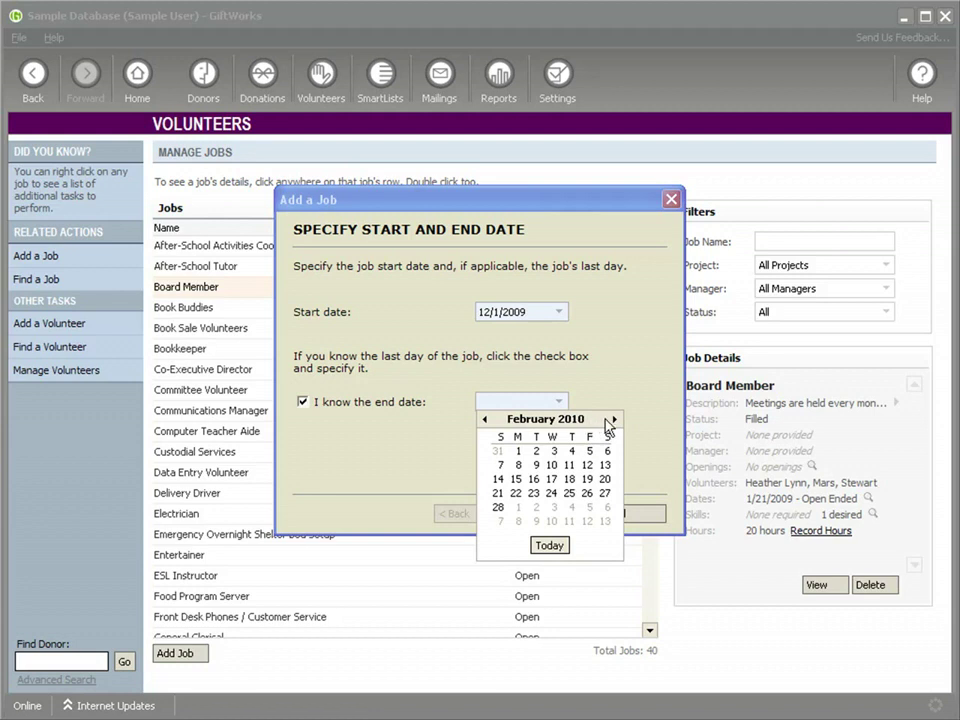
click(614, 421)
click(614, 421)
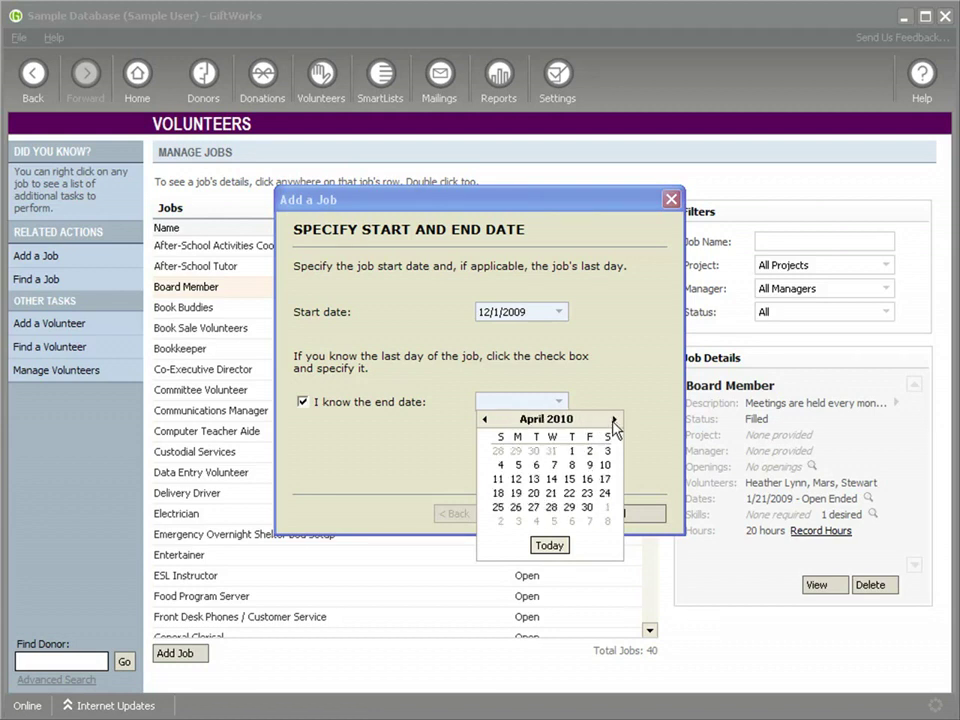
click(589, 507)
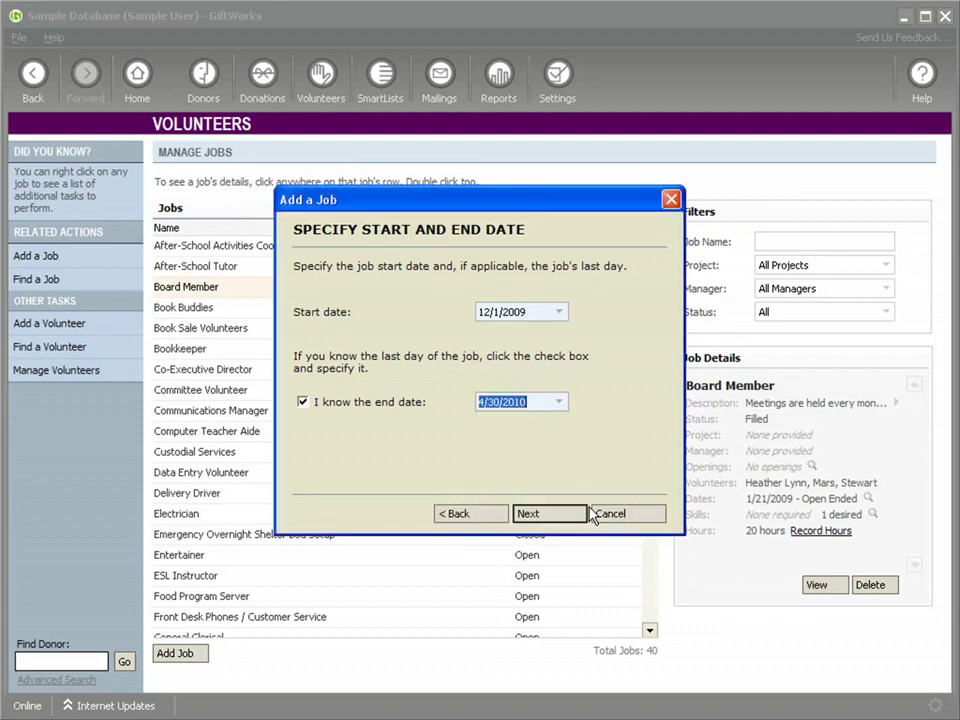
click(528, 514)
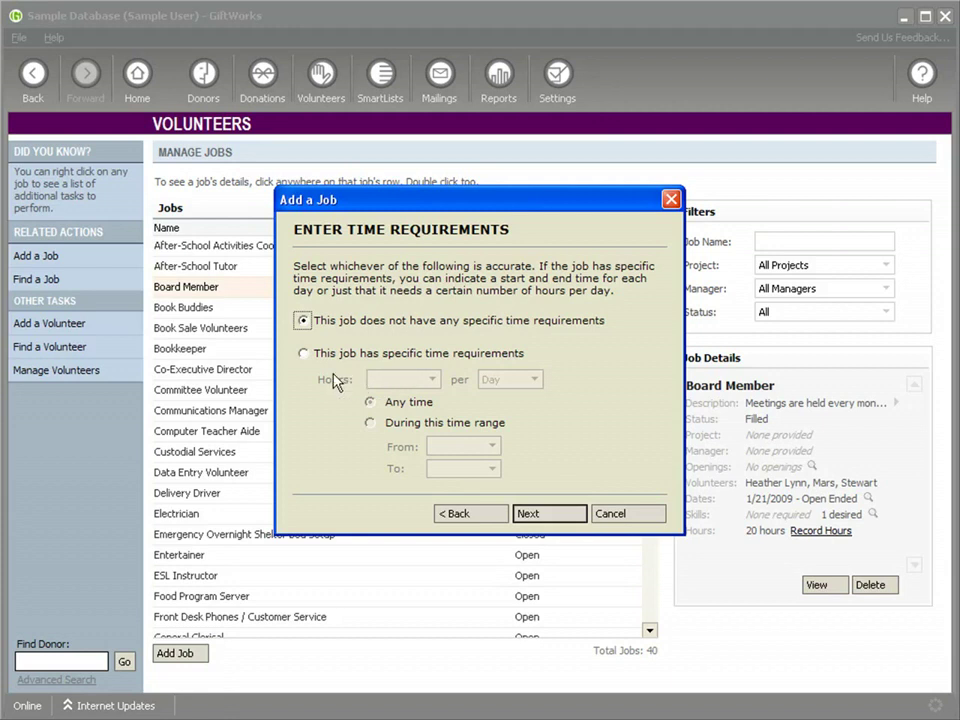
Step: Give the job specific time requirements of 8 hours per day
click(302, 355)
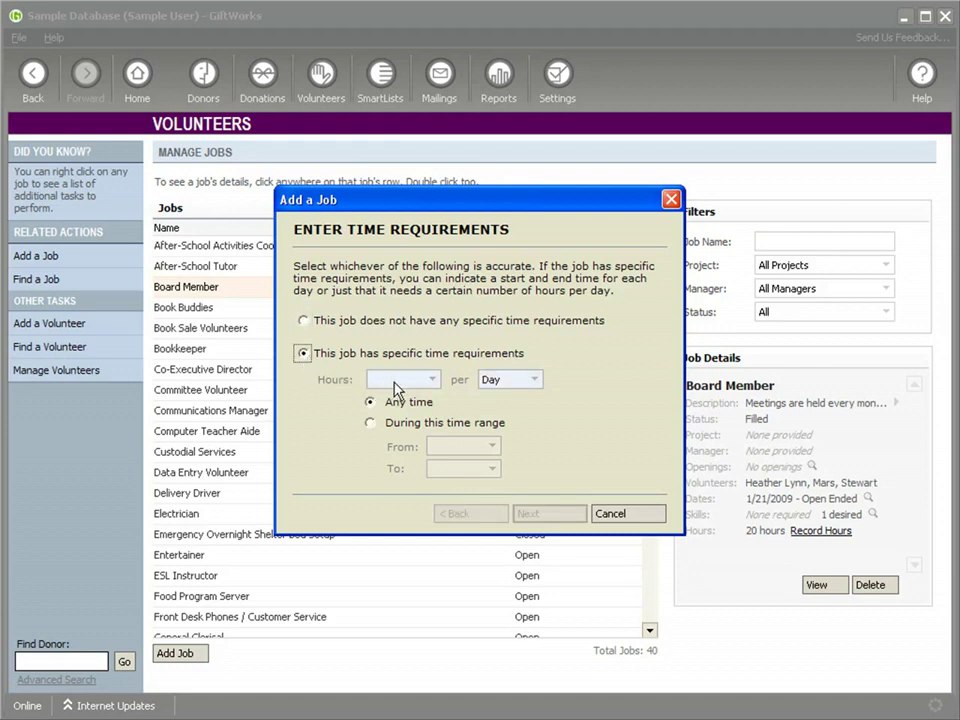
click(430, 386)
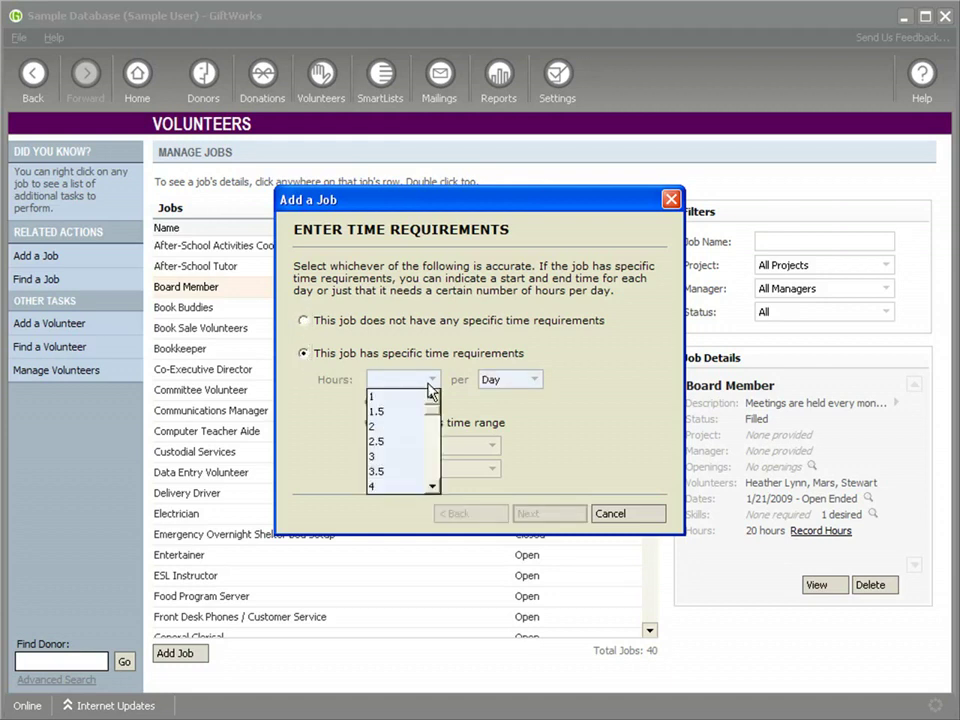
drag(432, 414, 433, 426)
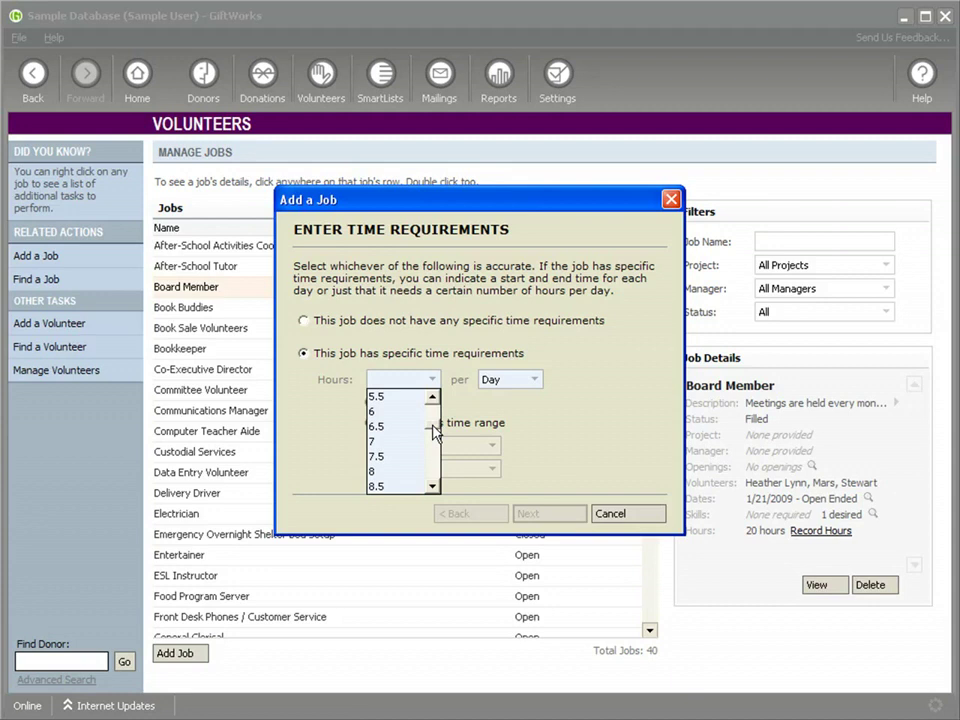
click(410, 471)
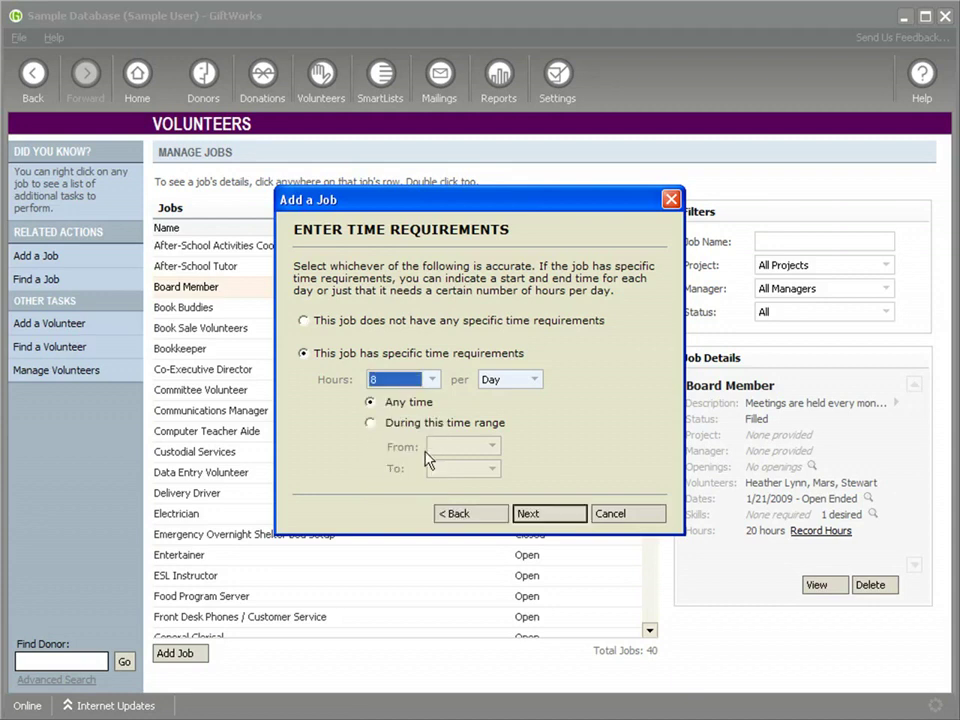
Step: Restrict the job's hours to the range 9:00 AM to 4:00 PM
click(371, 424)
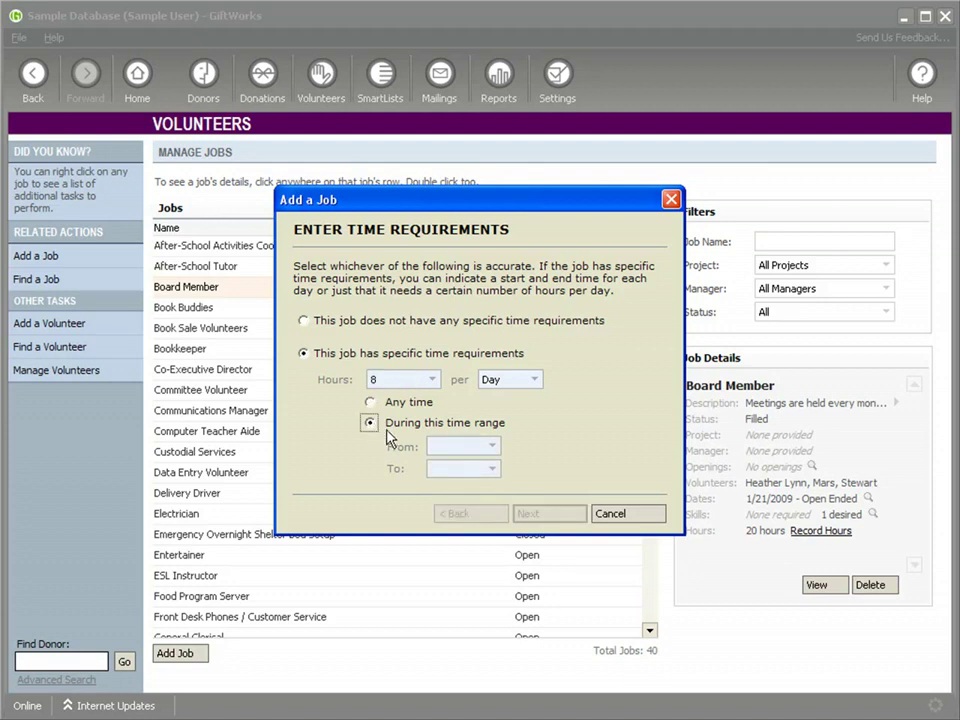
click(475, 450)
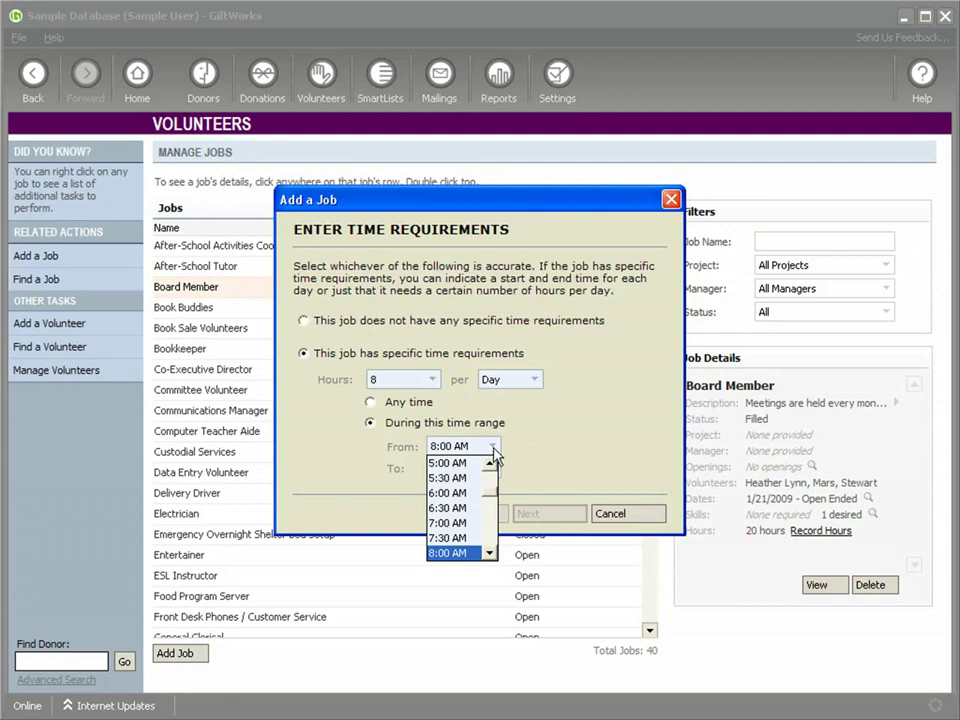
click(490, 553)
click(490, 553)
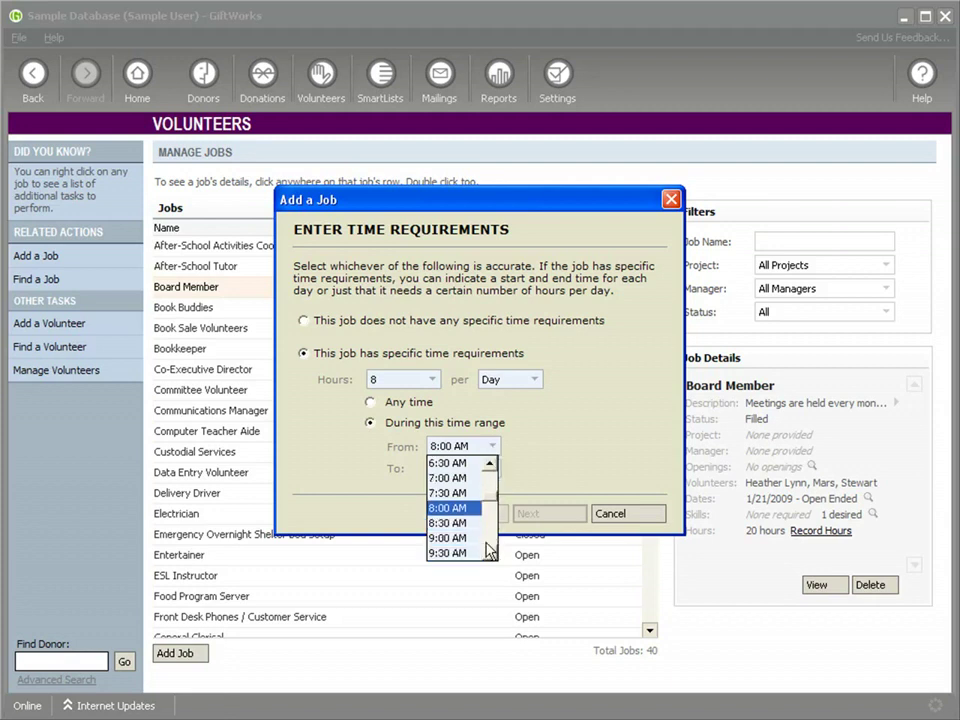
click(488, 537)
click(491, 468)
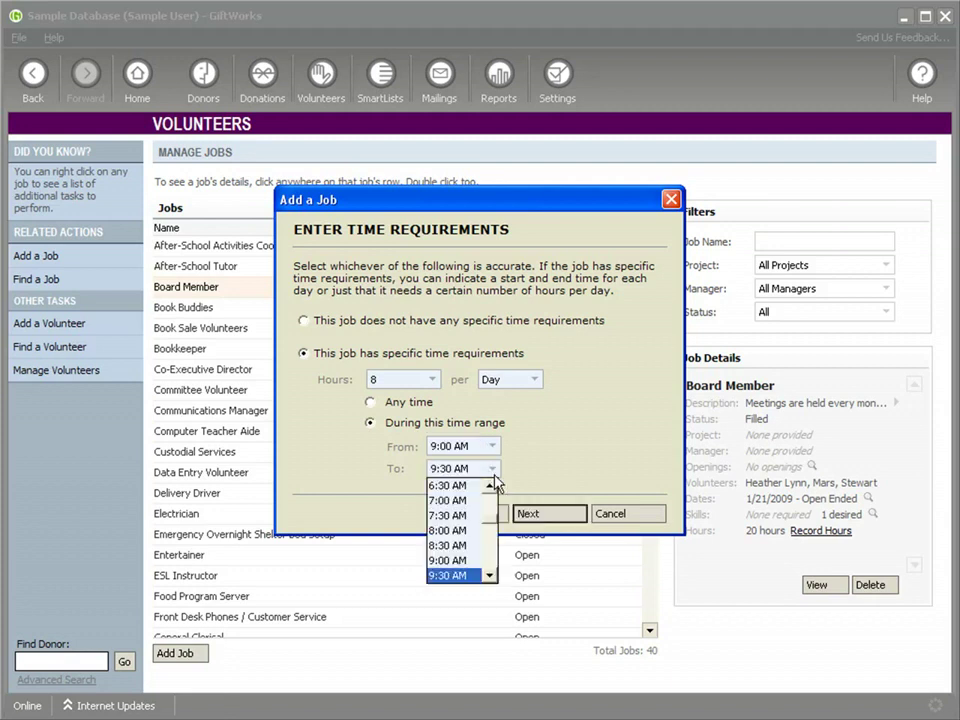
scroll(490, 530, down, 3)
click(488, 537)
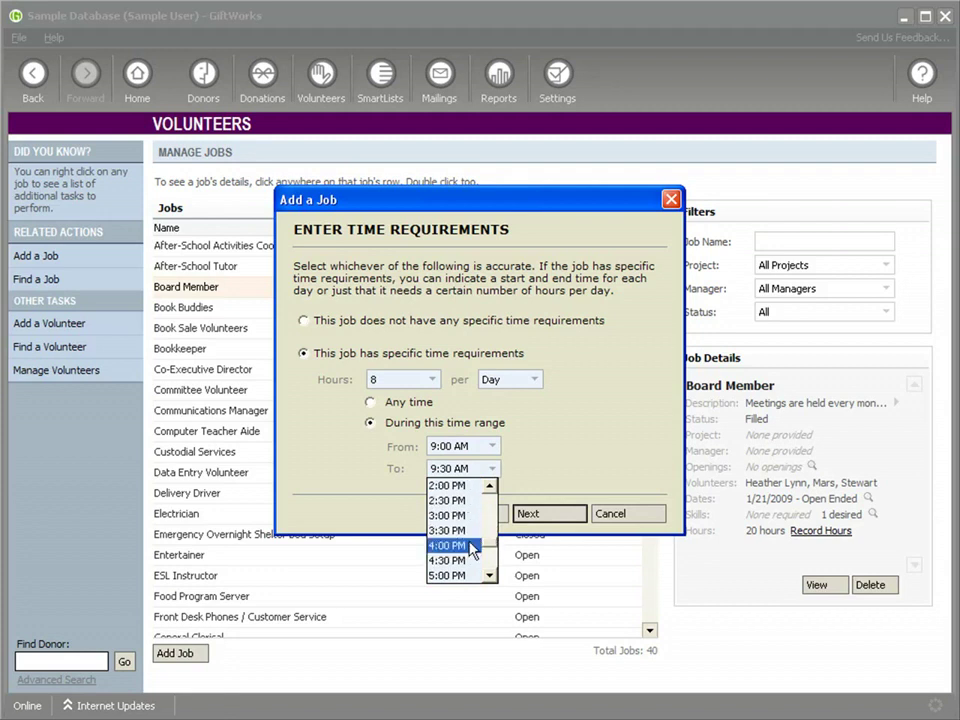
click(466, 545)
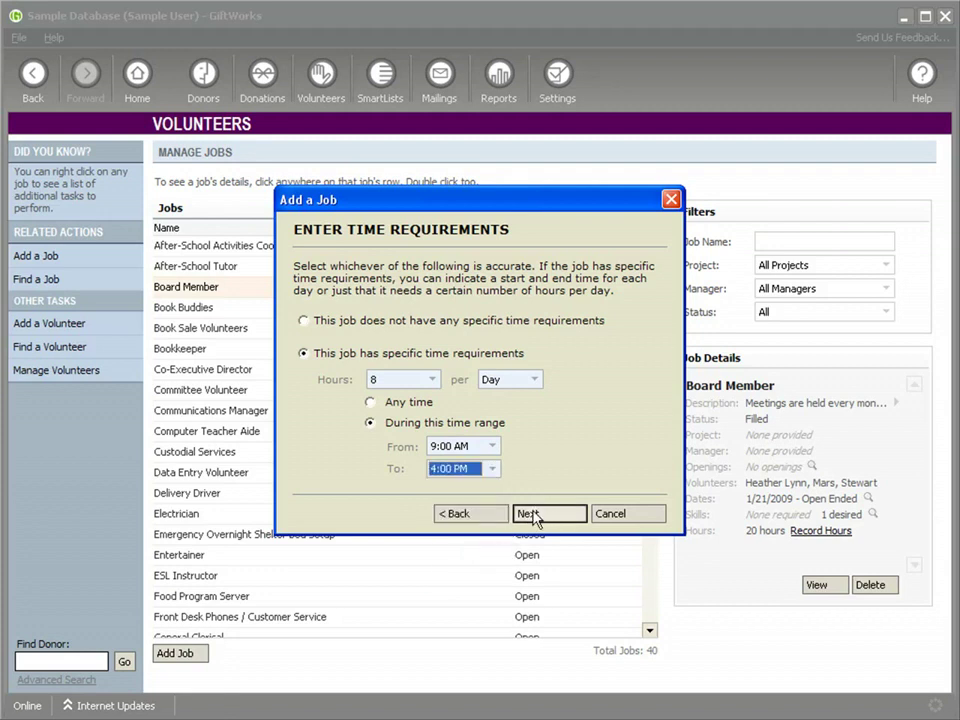
click(531, 514)
Step: Limit the job to Monday, Tuesday, Wednesday and Thursday and reach Confirm Job Details
click(312, 346)
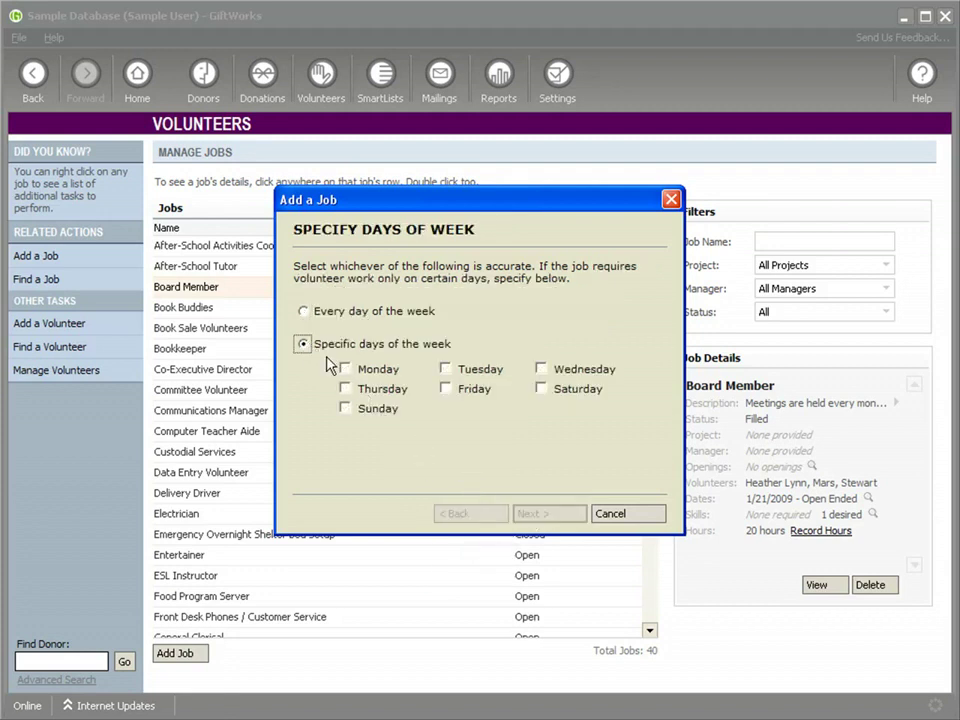
click(345, 369)
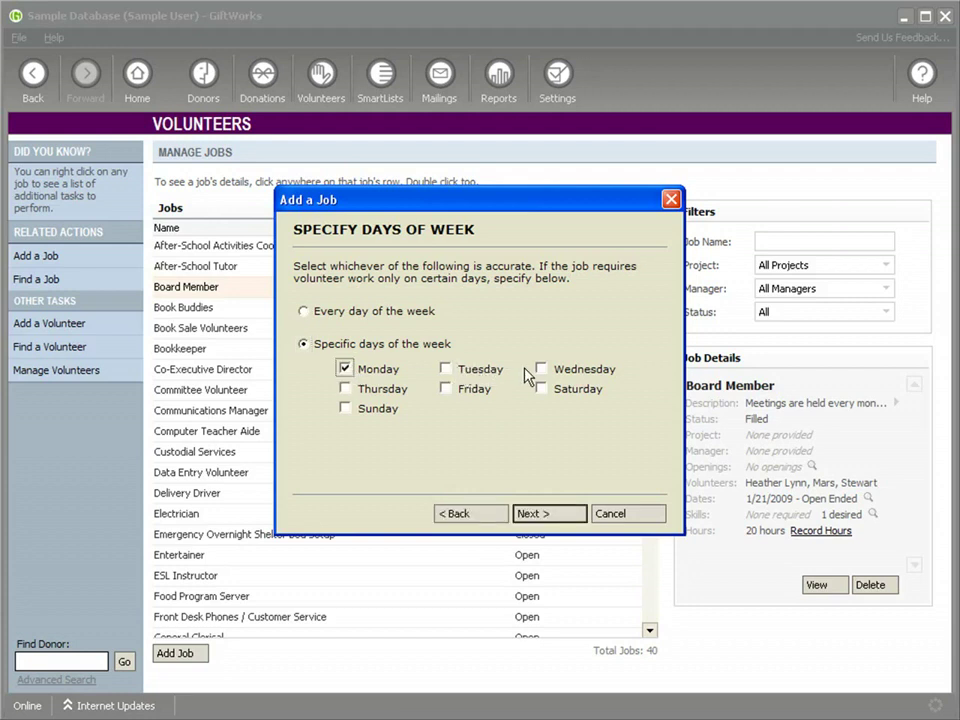
click(447, 369)
click(445, 369)
click(541, 369)
click(345, 388)
click(524, 521)
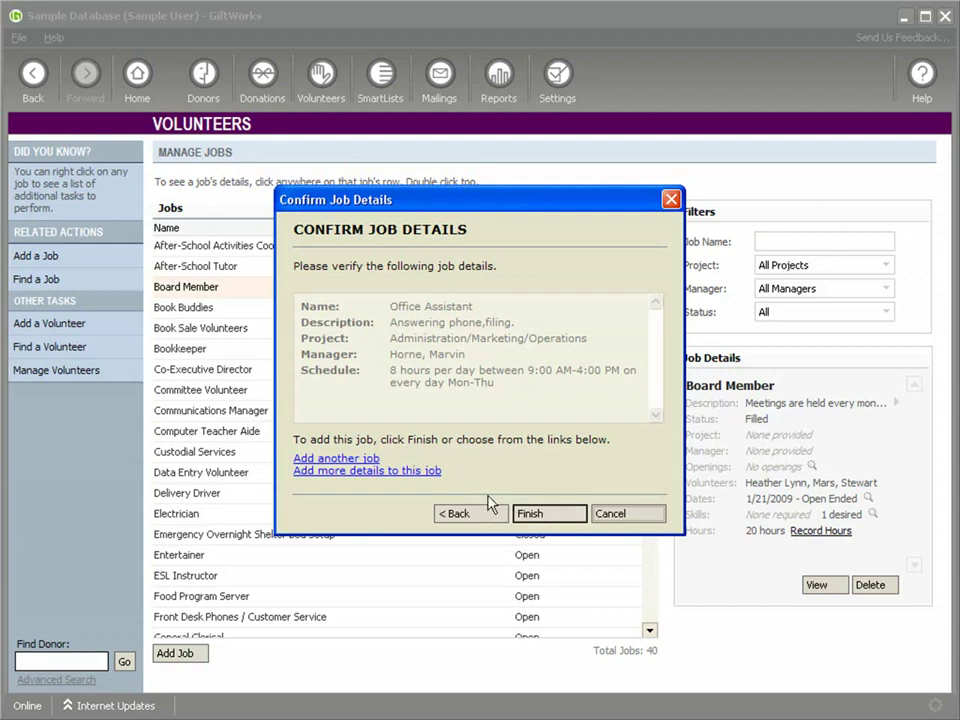
Step: Open the full Office Assistant job form and scroll down to its Skills section
click(387, 472)
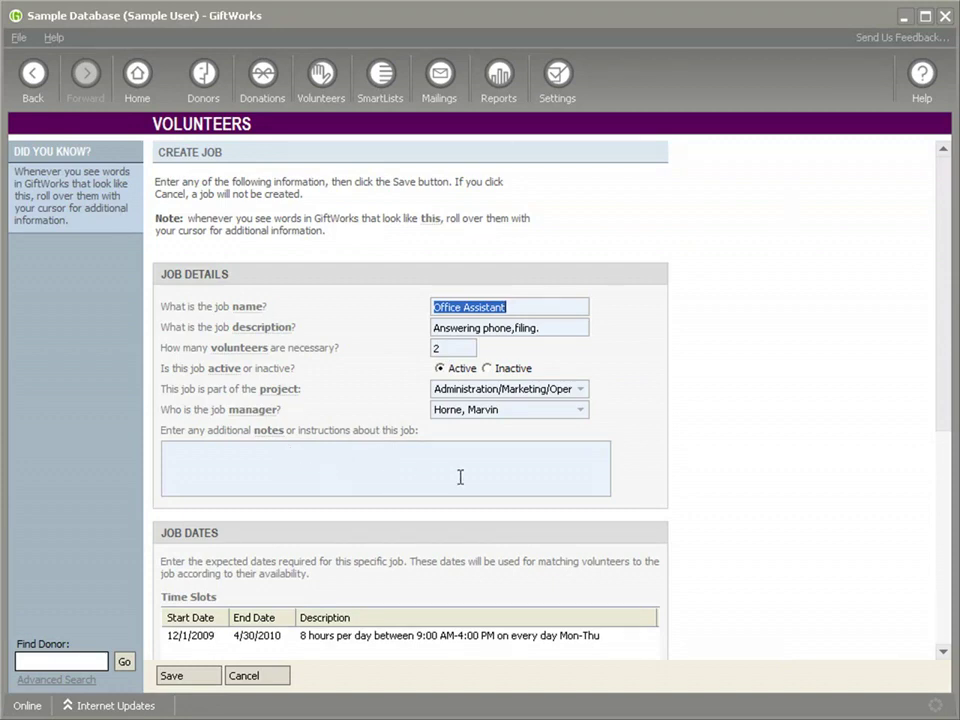
drag(939, 332, 927, 461)
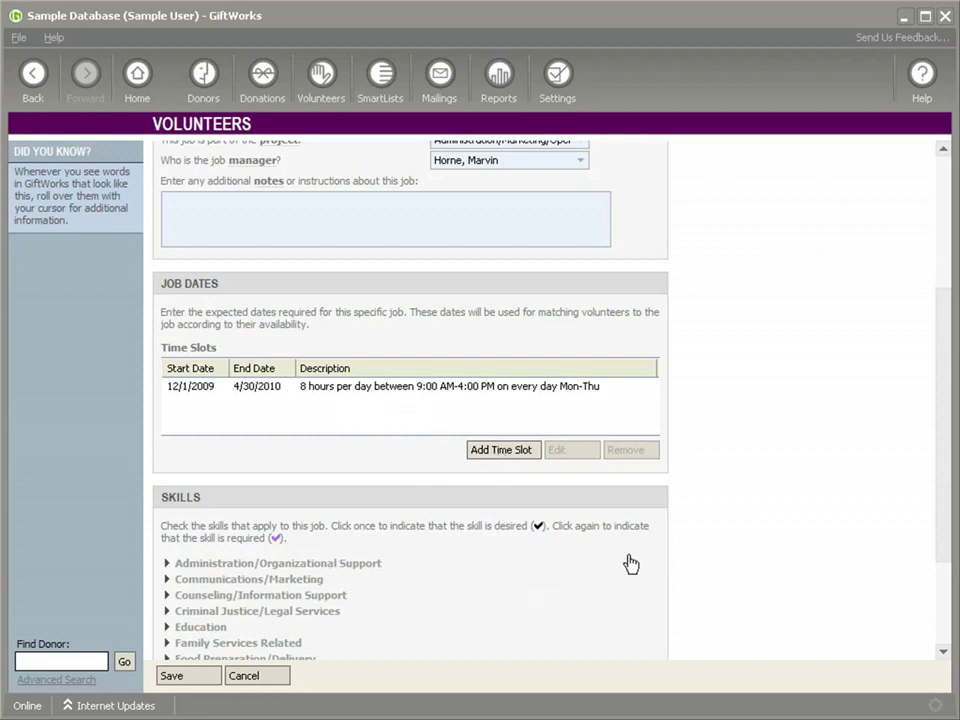
drag(945, 394, 940, 484)
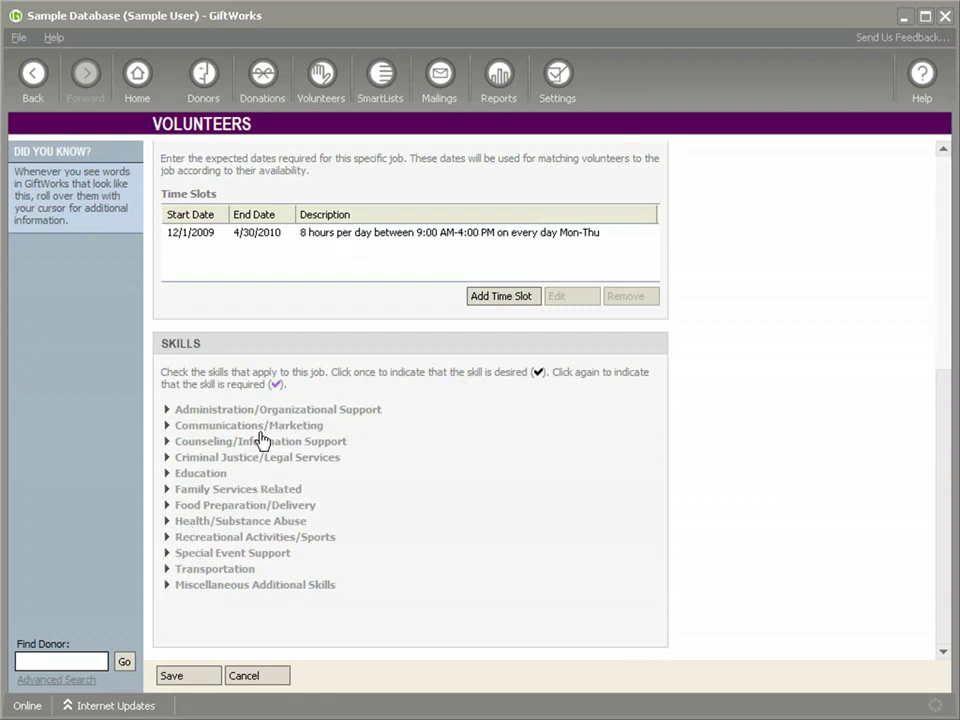
drag(936, 437, 945, 363)
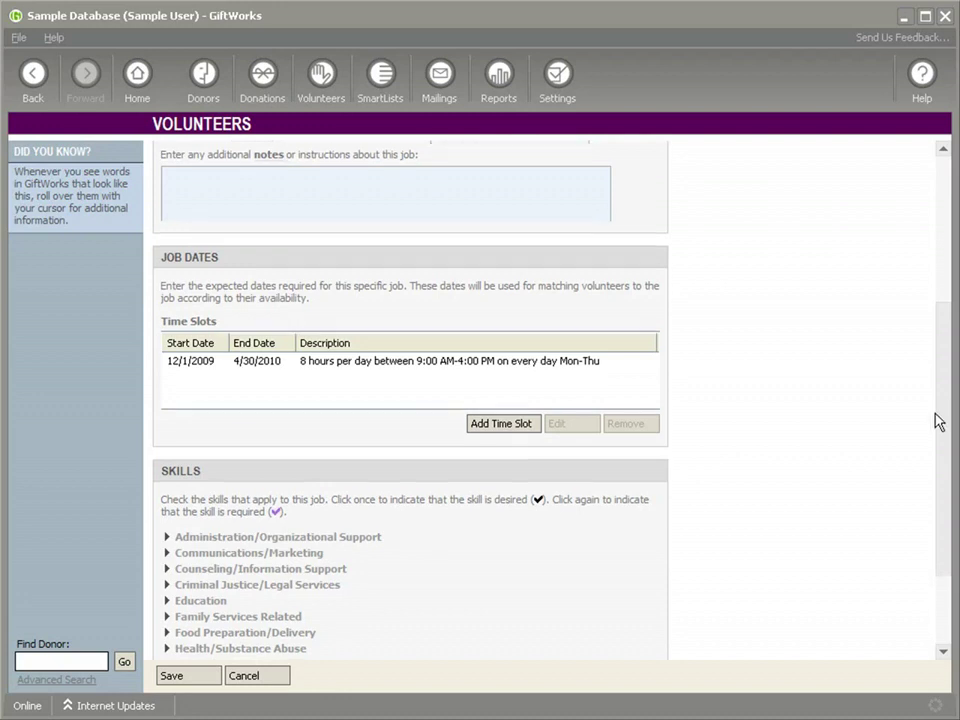
drag(937, 422, 937, 492)
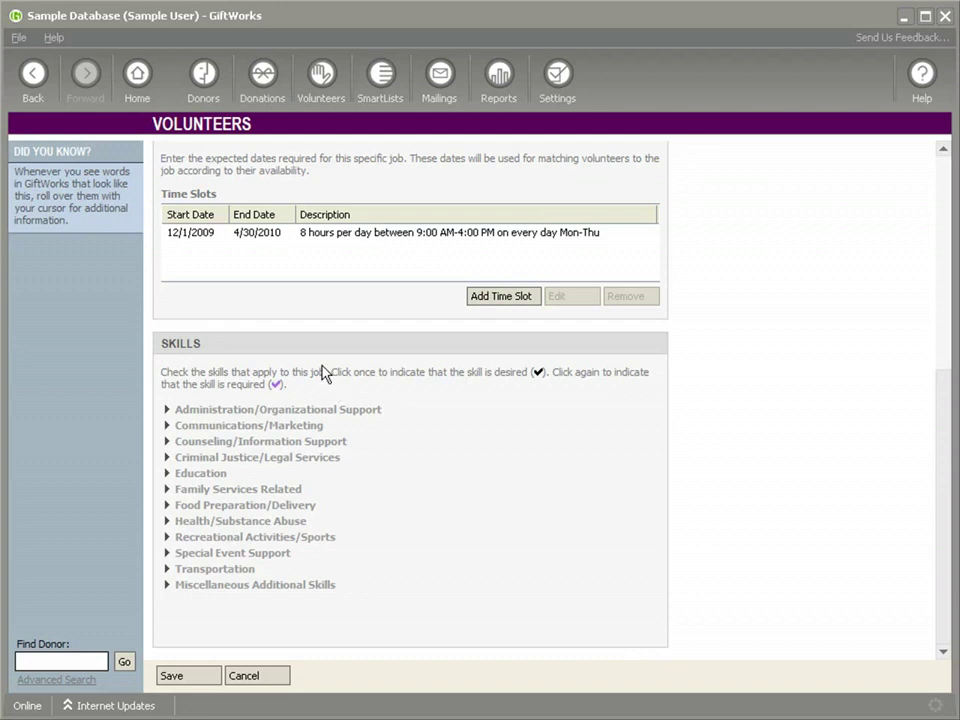
Step: Under Administration/Organizational Support, require Receptionist, Clerical and Filing, mark Data Entry desired, and save the job
click(169, 414)
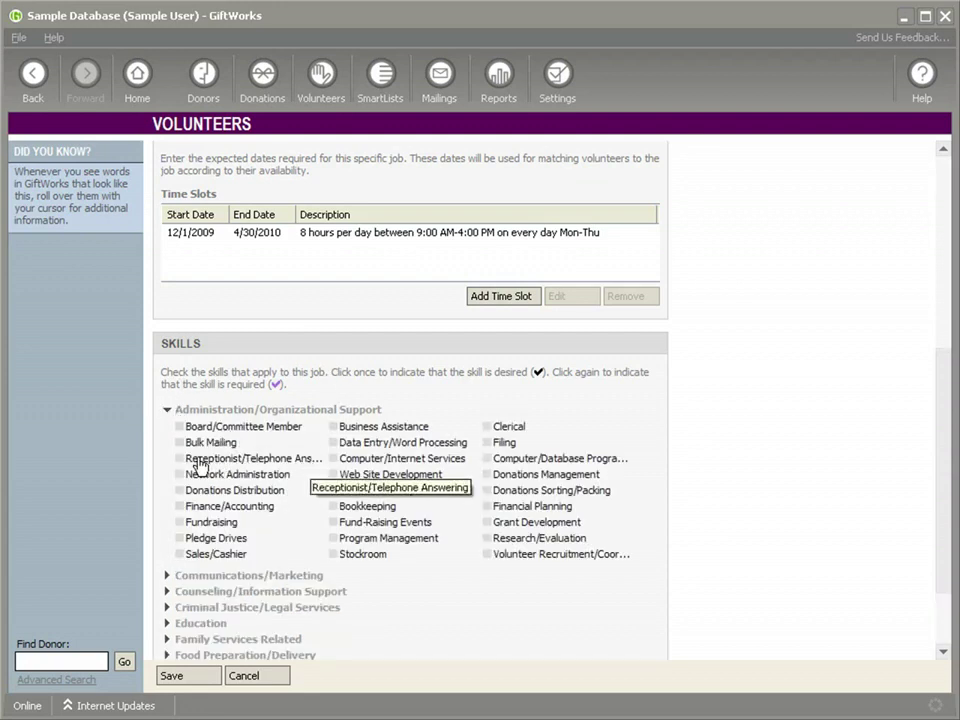
click(177, 461)
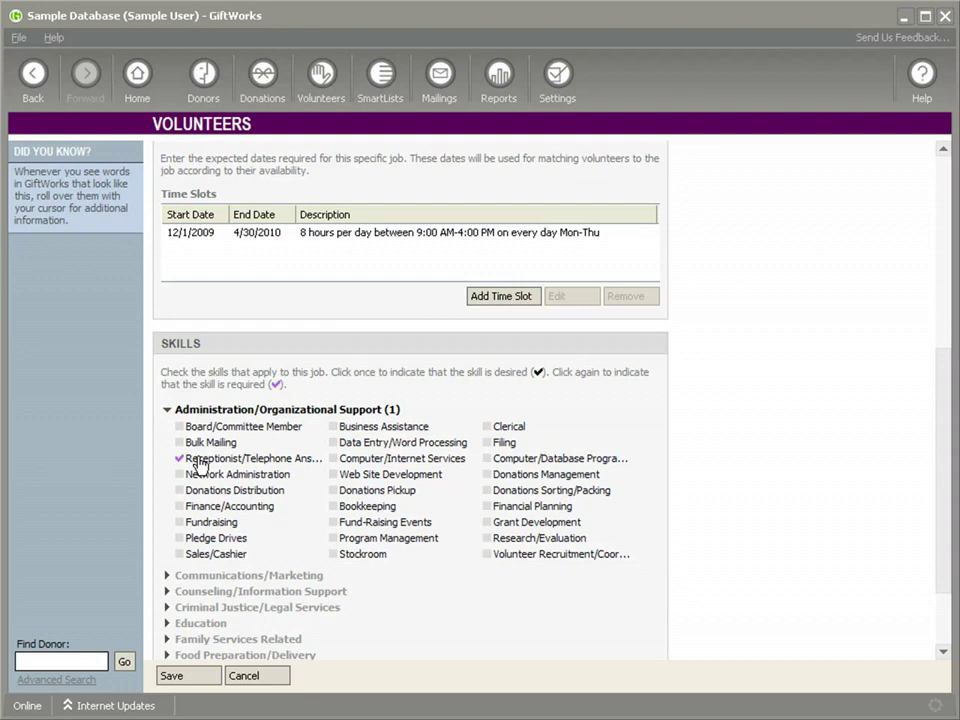
click(333, 445)
click(487, 427)
click(487, 427)
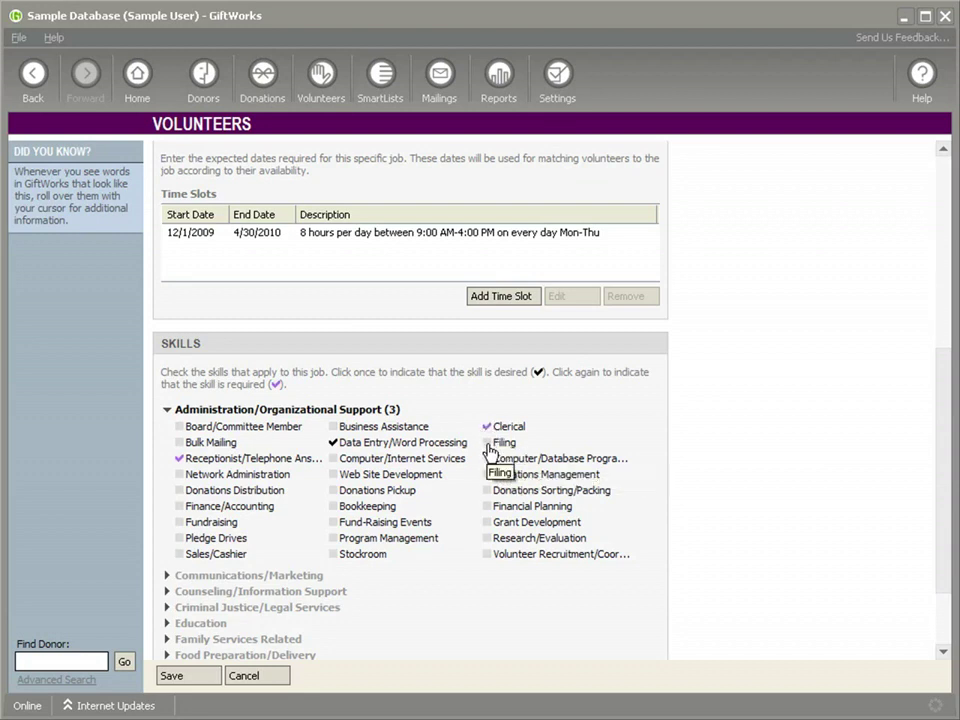
click(489, 446)
click(489, 446)
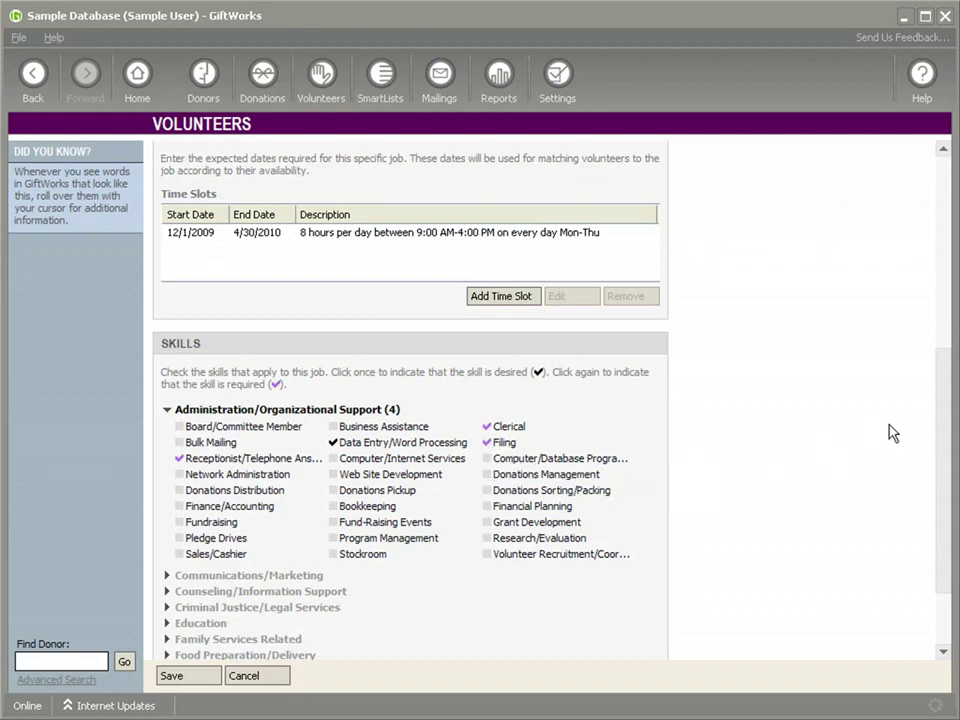
drag(945, 392, 945, 467)
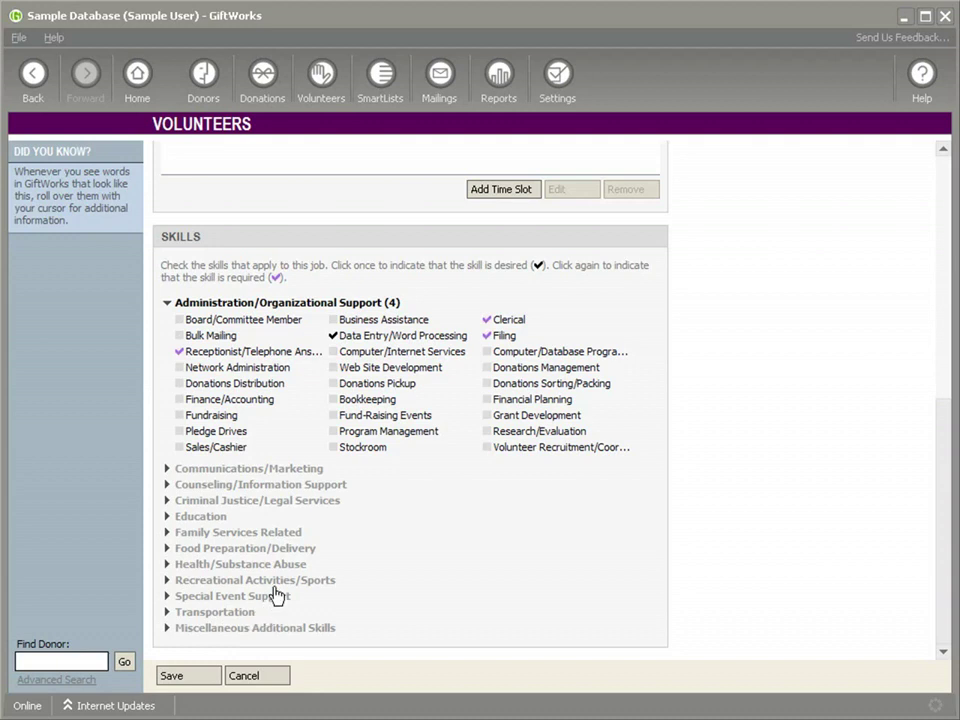
click(184, 676)
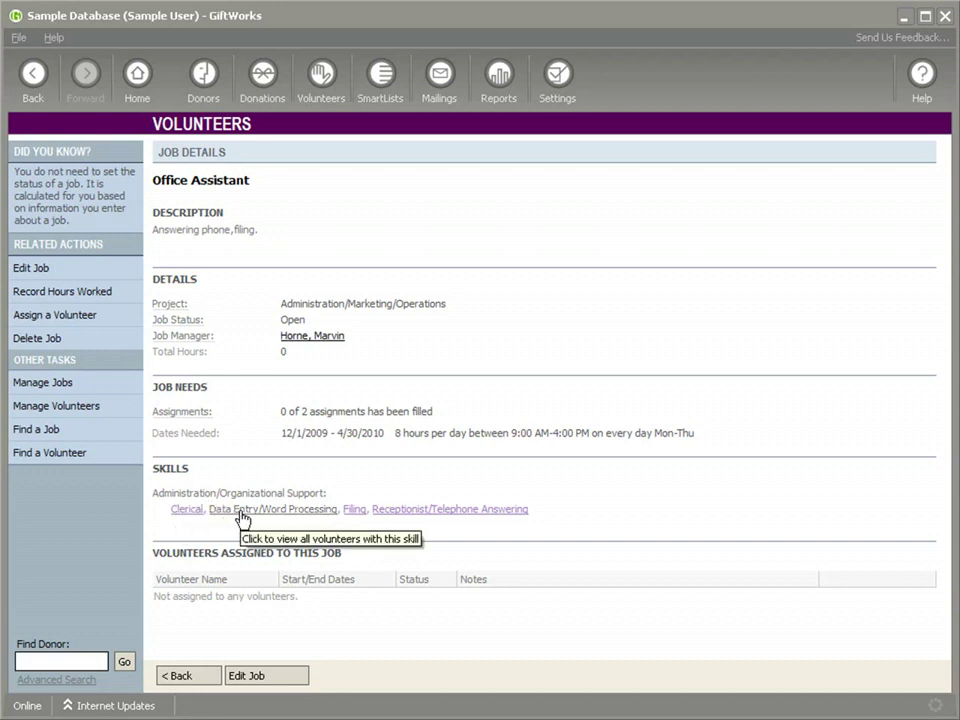
Step: Review the saved Office Assistant job's details, then go to the program Settings page
click(293, 510)
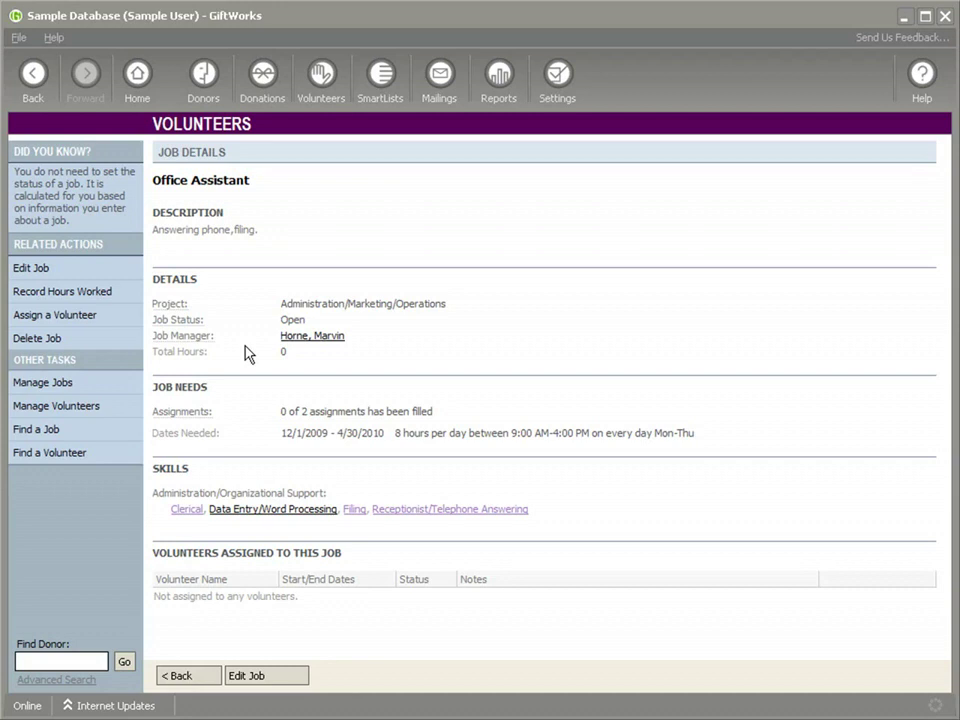
click(558, 98)
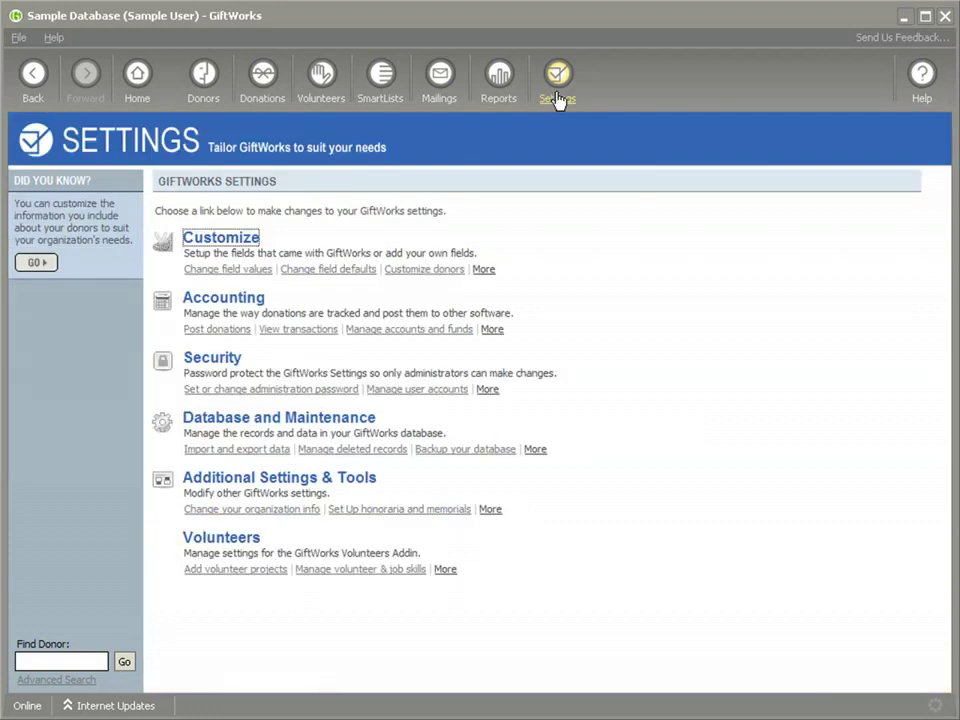
Step: Open the Volunteers settings and look through the projects list and the job managers list
click(445, 570)
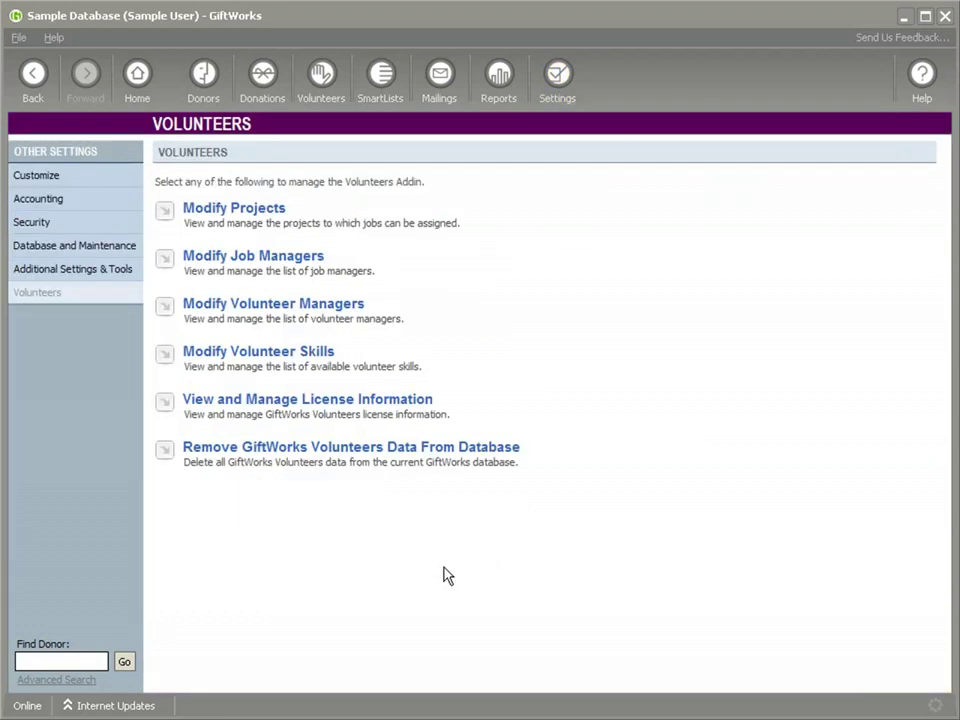
click(218, 211)
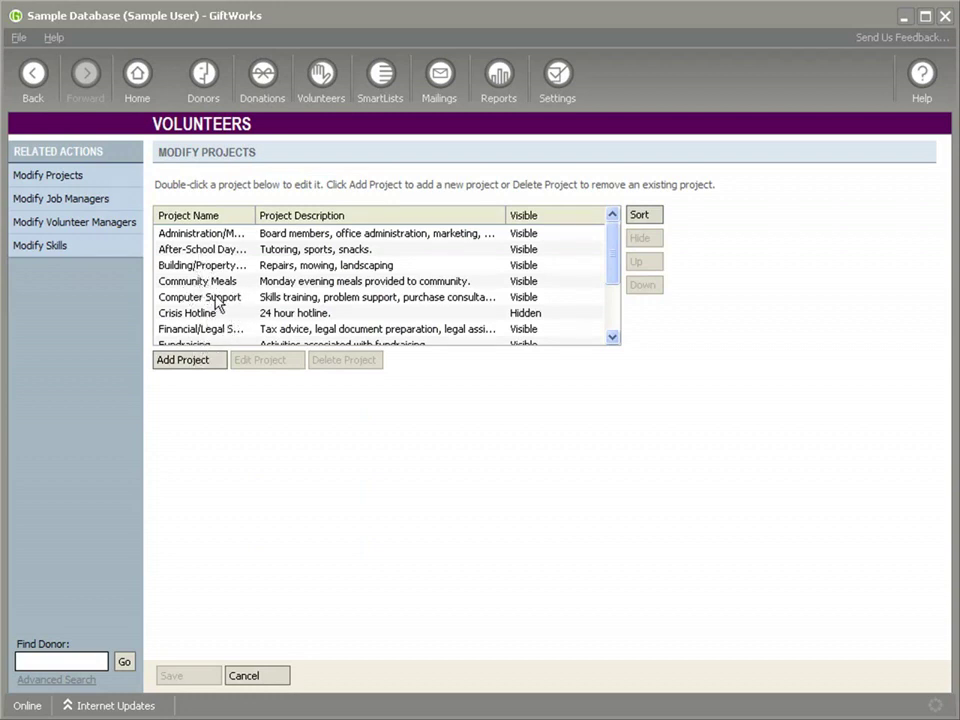
click(33, 80)
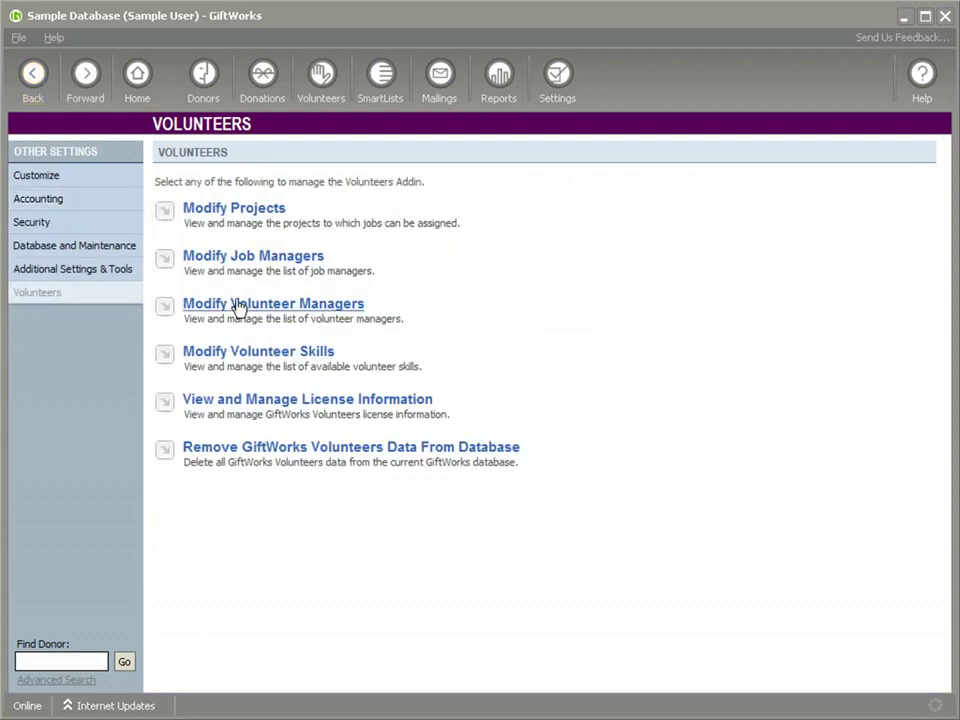
click(249, 260)
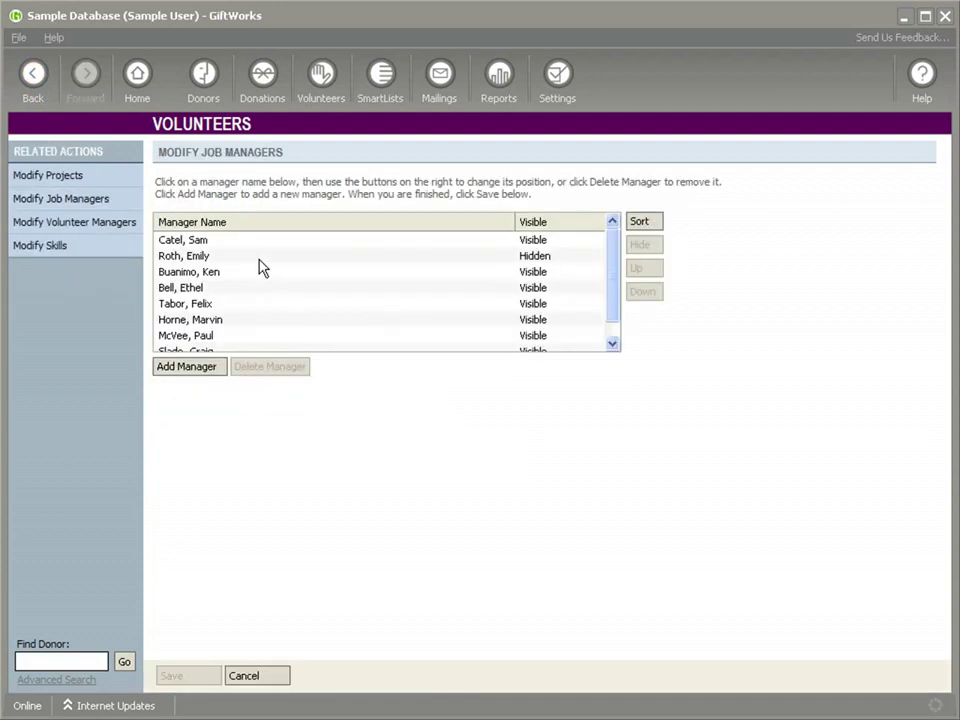
click(30, 76)
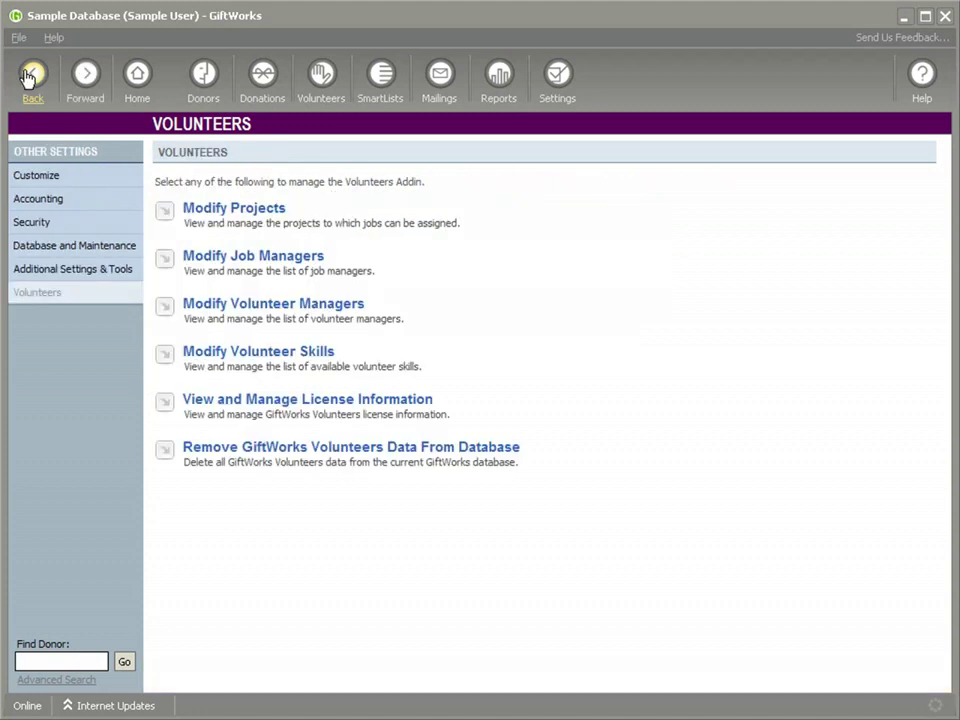
Step: Open Manage Volunteers and scroll the 67-volunteer list down to the L names
click(318, 90)
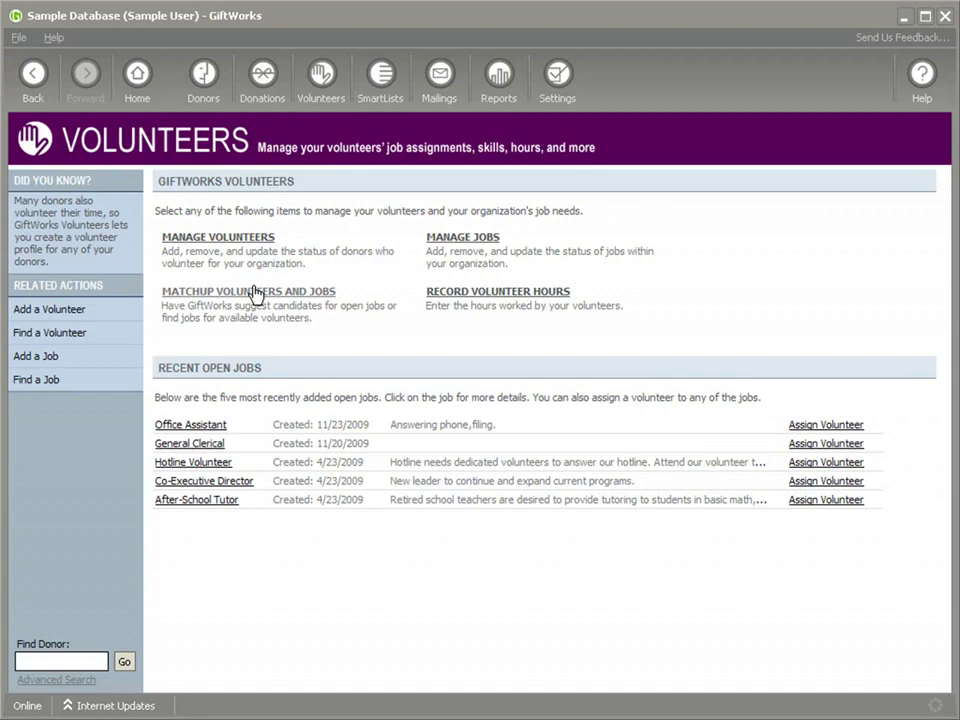
click(205, 241)
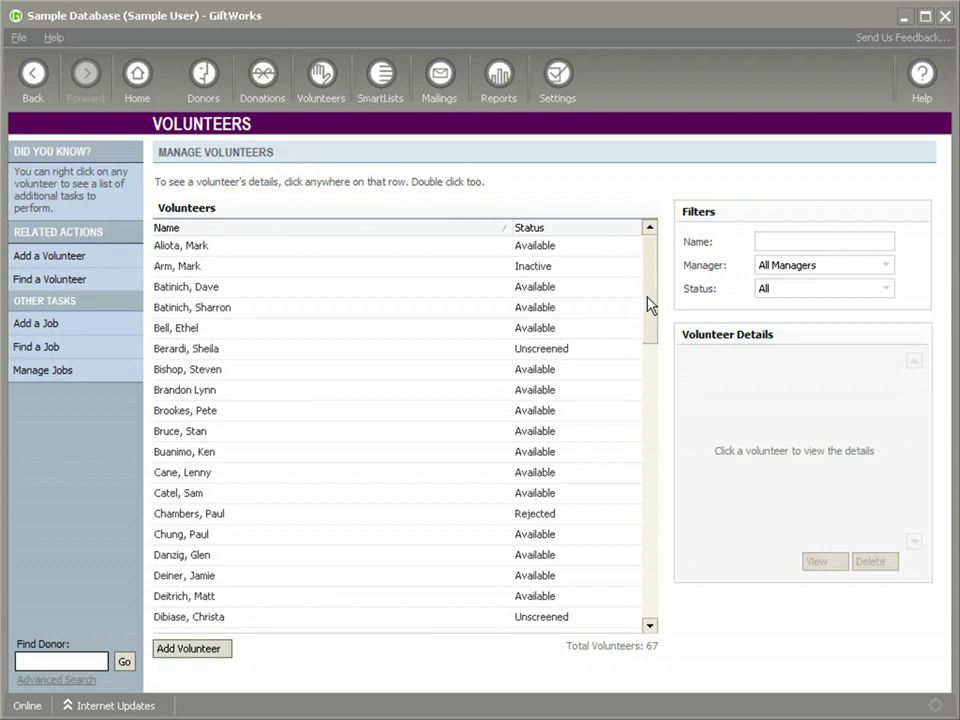
drag(647, 303, 642, 348)
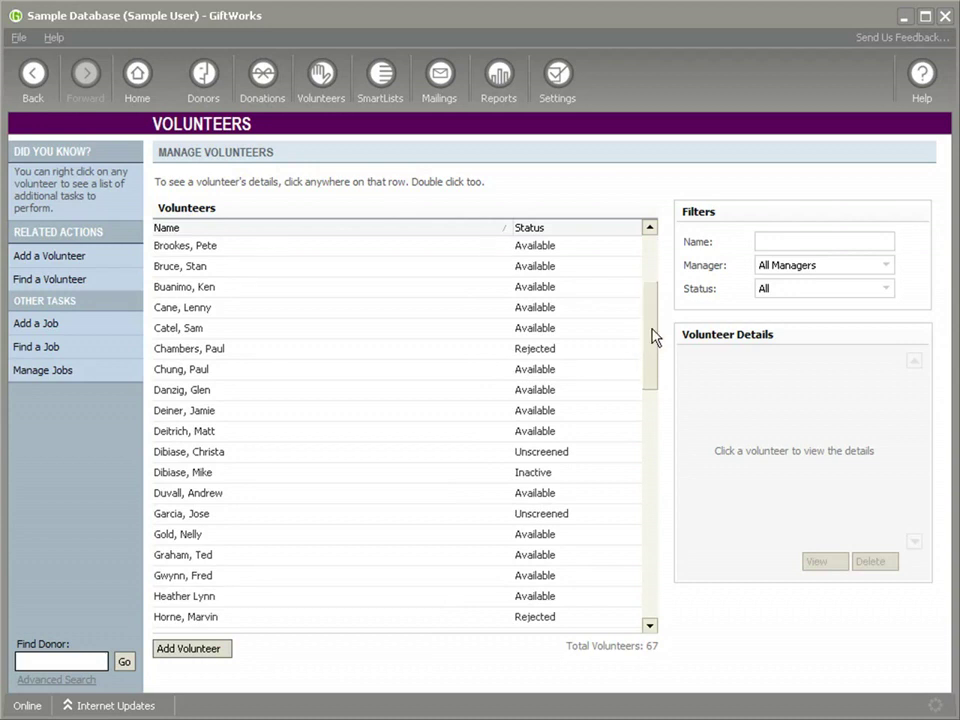
drag(652, 336, 643, 431)
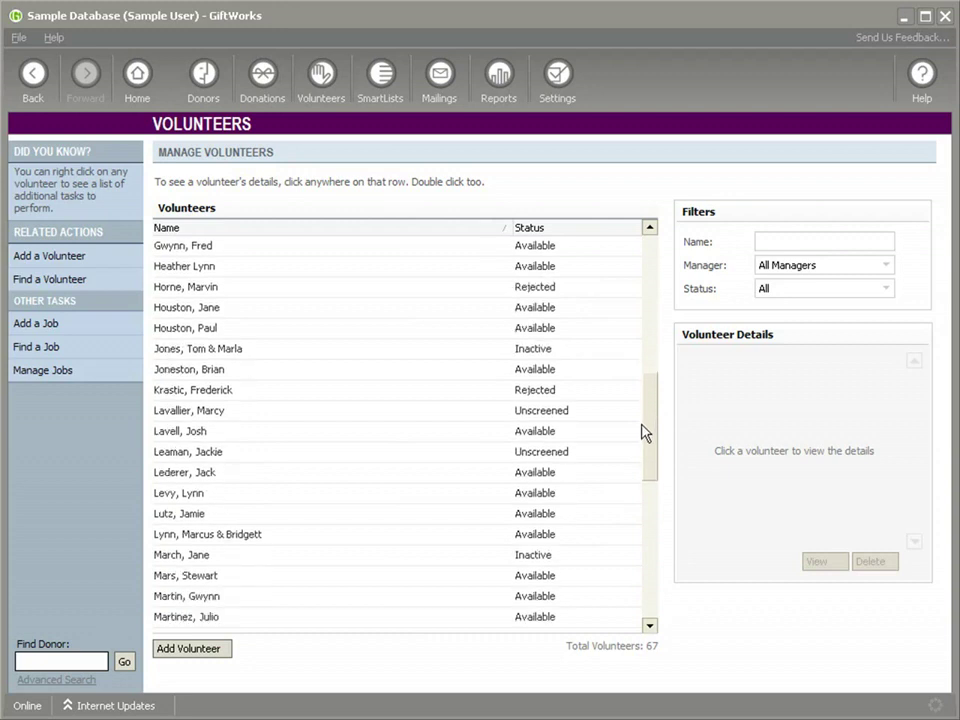
Step: Open the unscreened volunteer's profile and start the Screen a Volunteer form
double_click(209, 455)
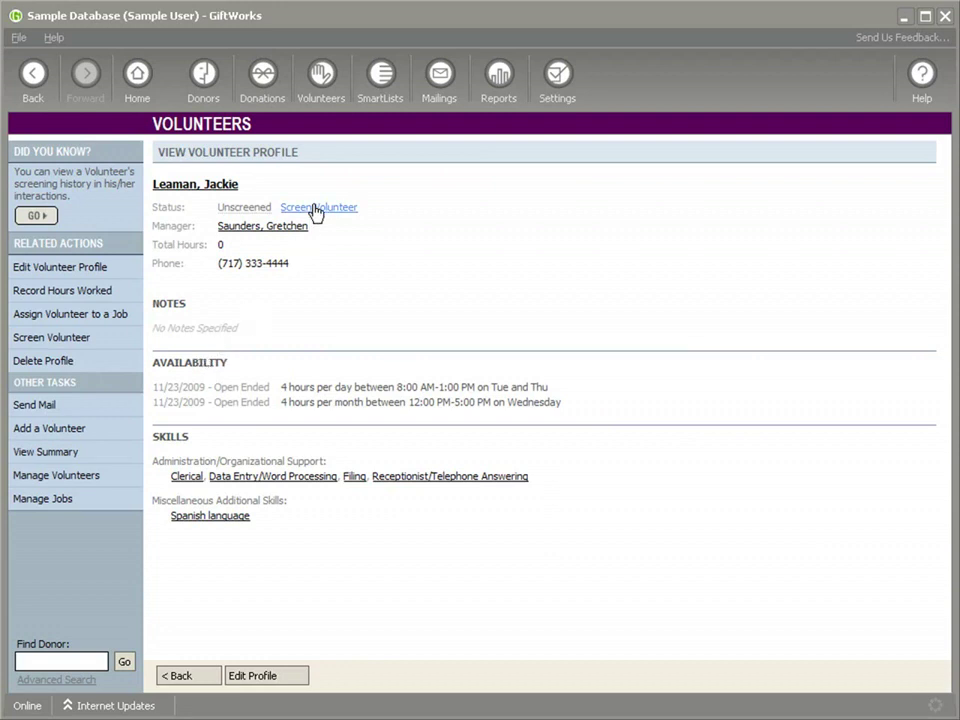
click(33, 80)
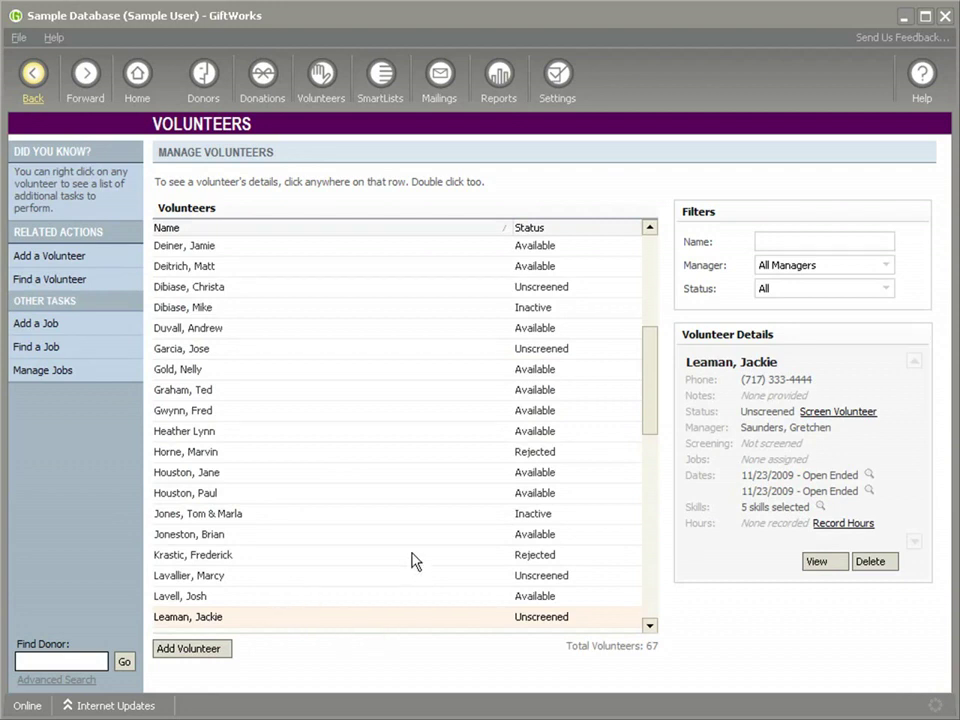
right_click(301, 622)
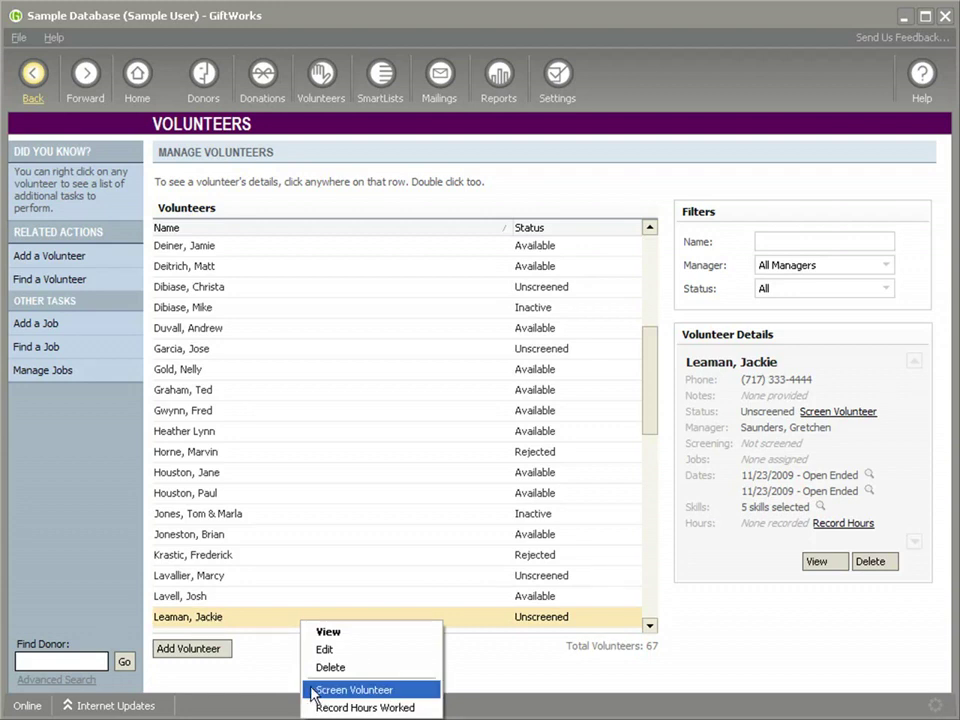
click(246, 626)
double_click(246, 626)
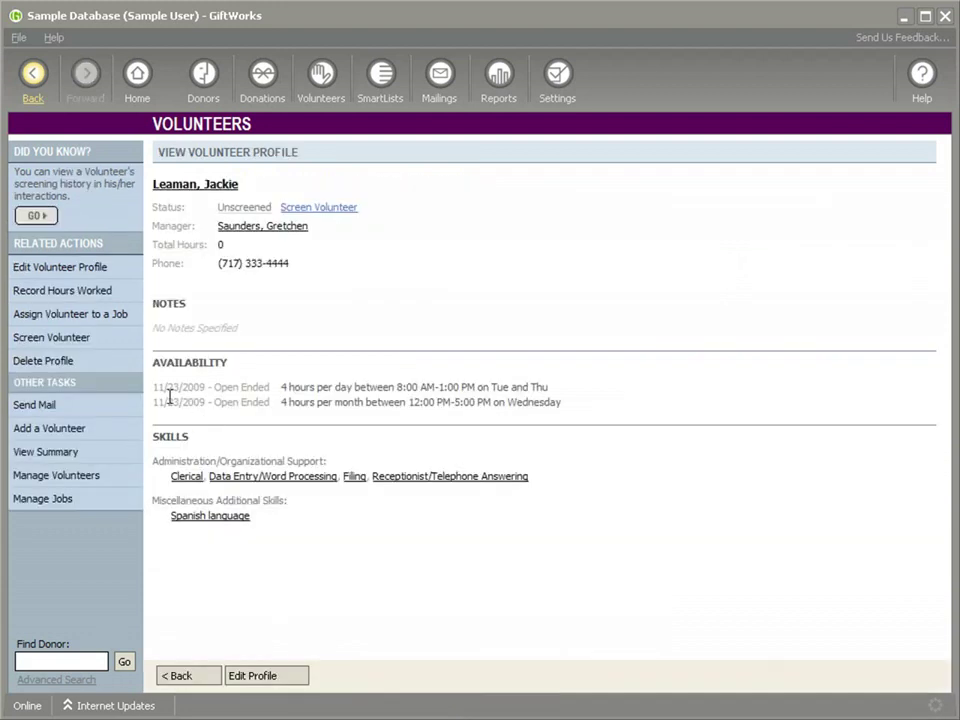
click(78, 344)
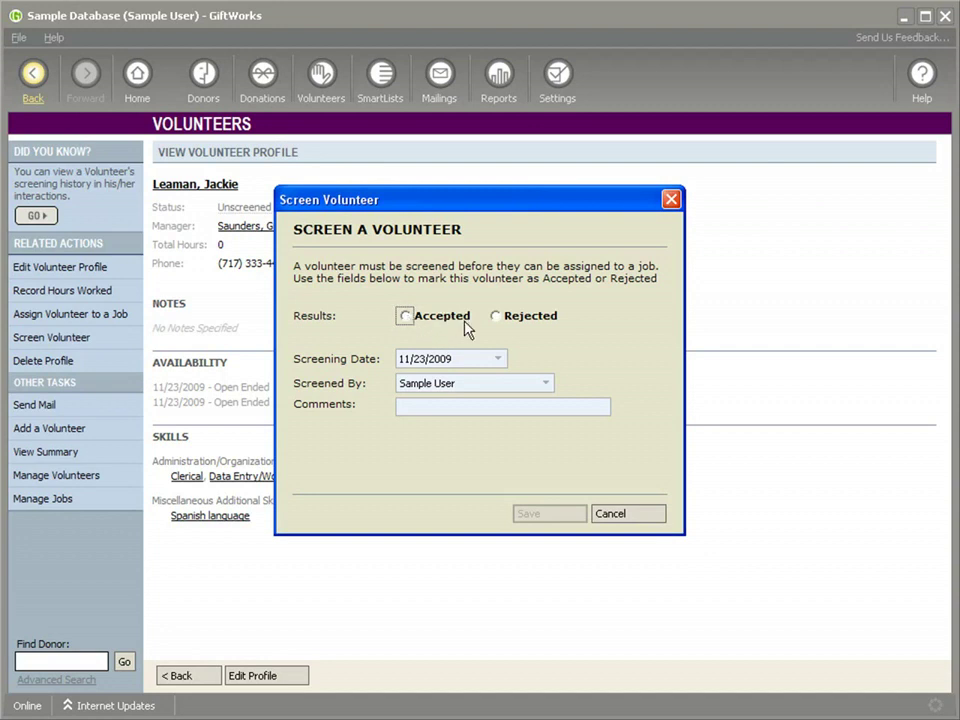
Step: Record the screening as Accepted by Sample User, with a note that another organization referred the volunteer
click(406, 318)
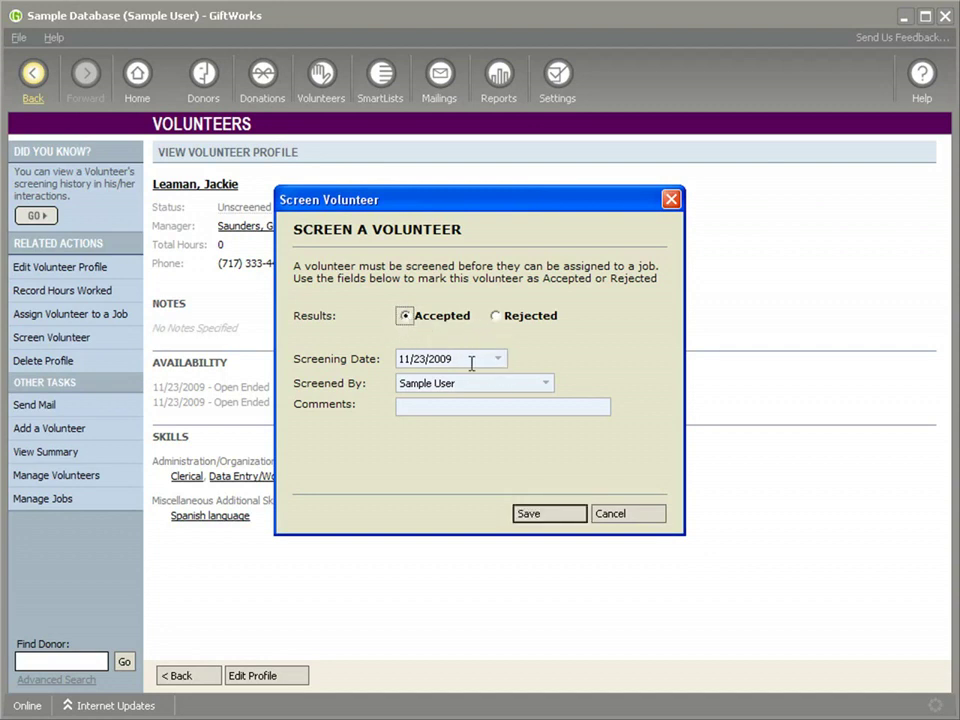
click(545, 384)
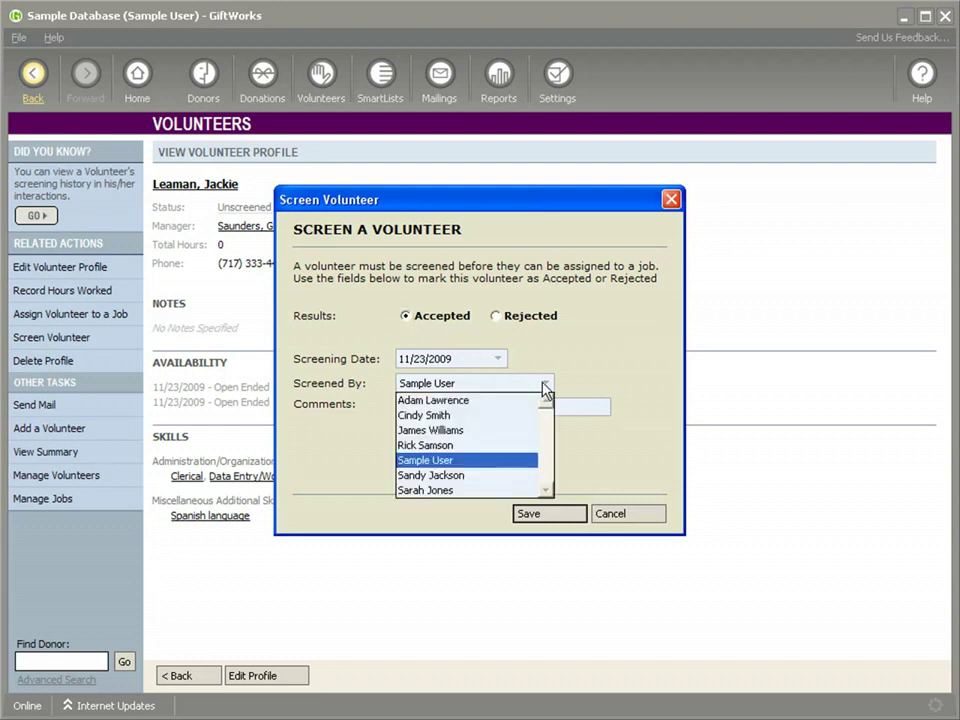
click(545, 386)
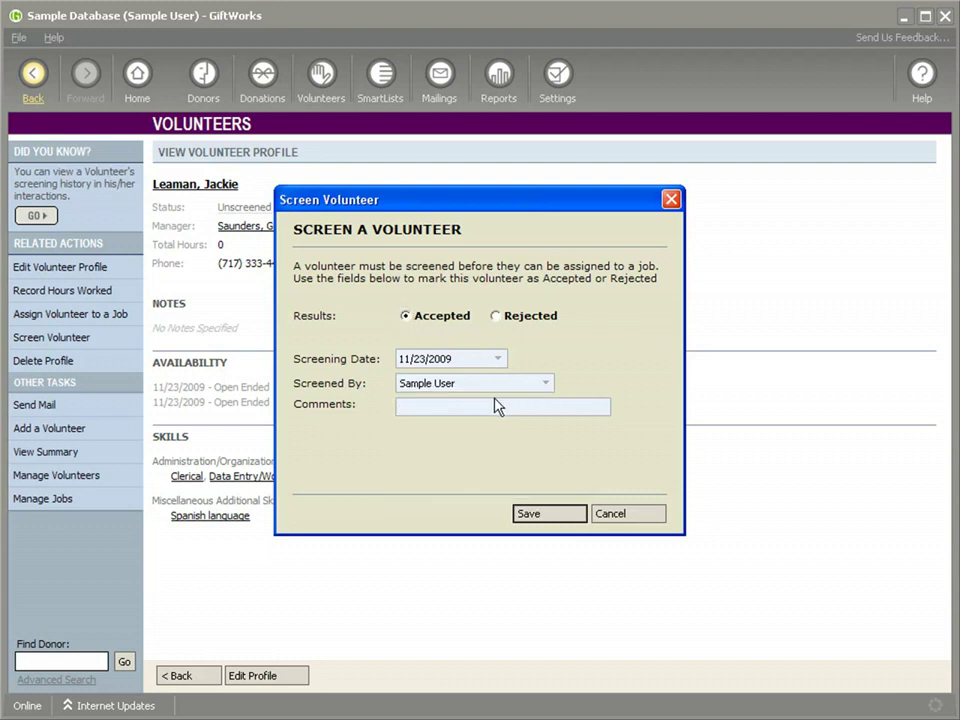
click(461, 407)
text(Jackie was )
text(referred)
text( by anothe)
text(er )
text(organizaton)
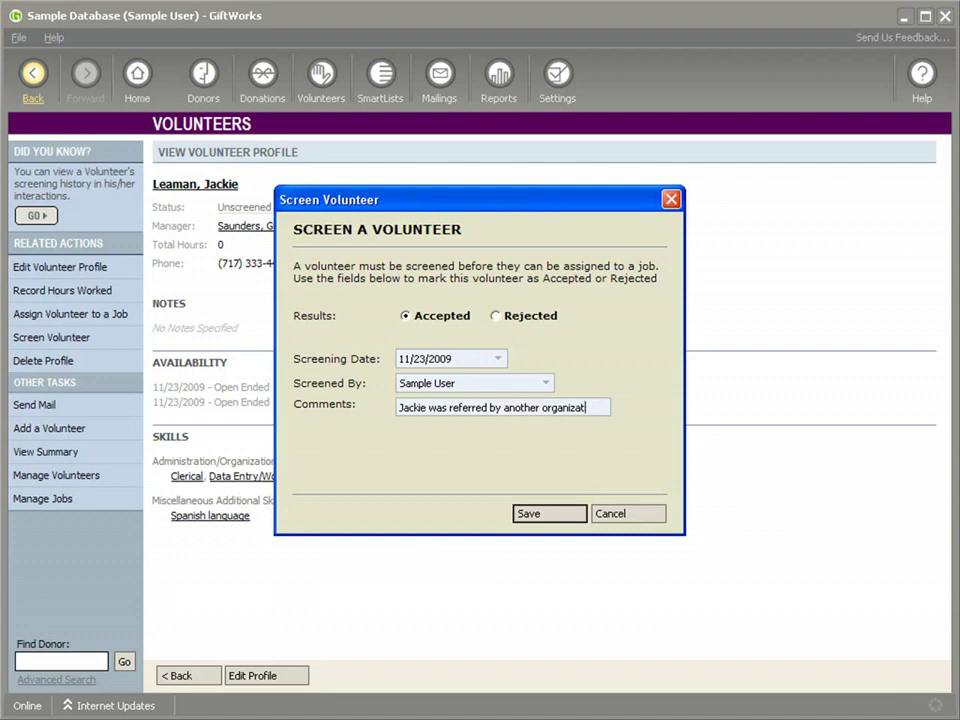
text(ion.)
click(516, 514)
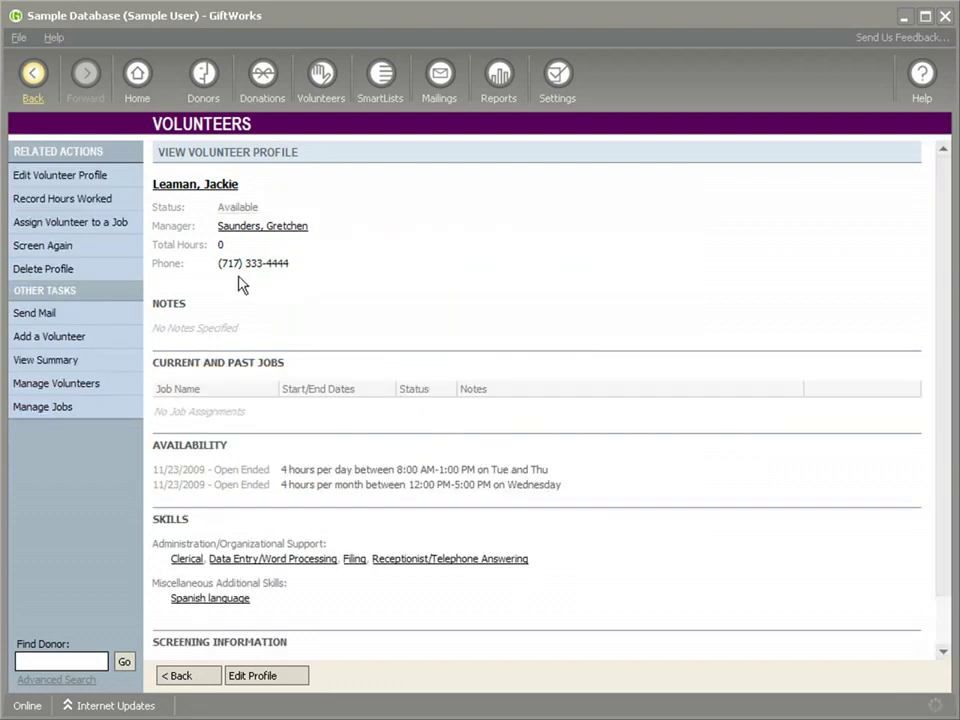
Step: Back on Manage Volunteers, keep the Status filter showing all and select the now-Available volunteer
mouse_move(239, 212)
click(30, 80)
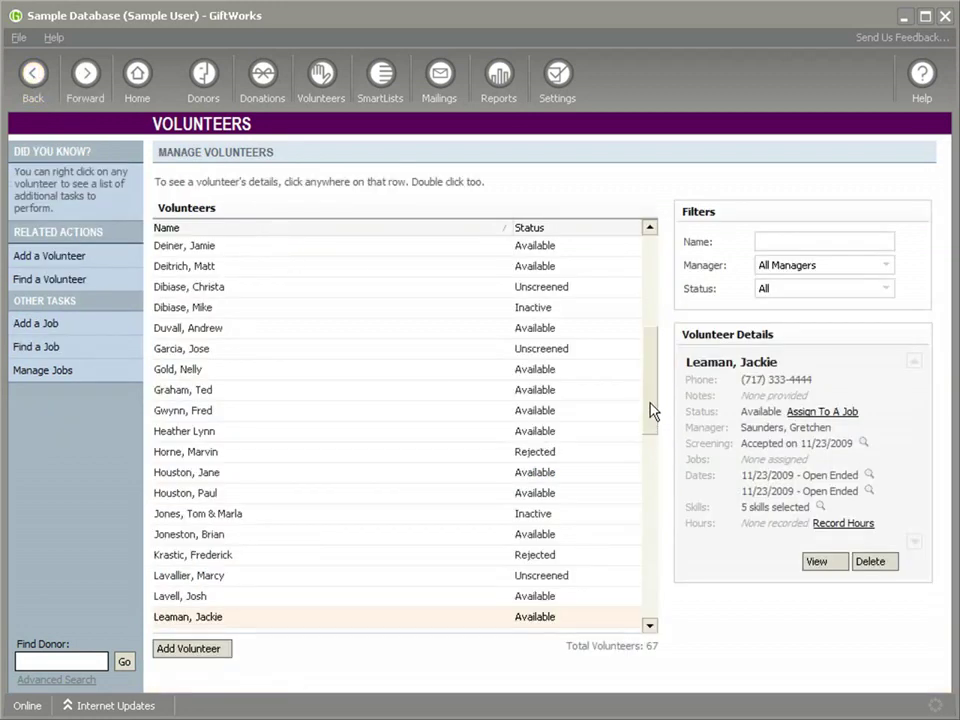
drag(650, 414, 650, 432)
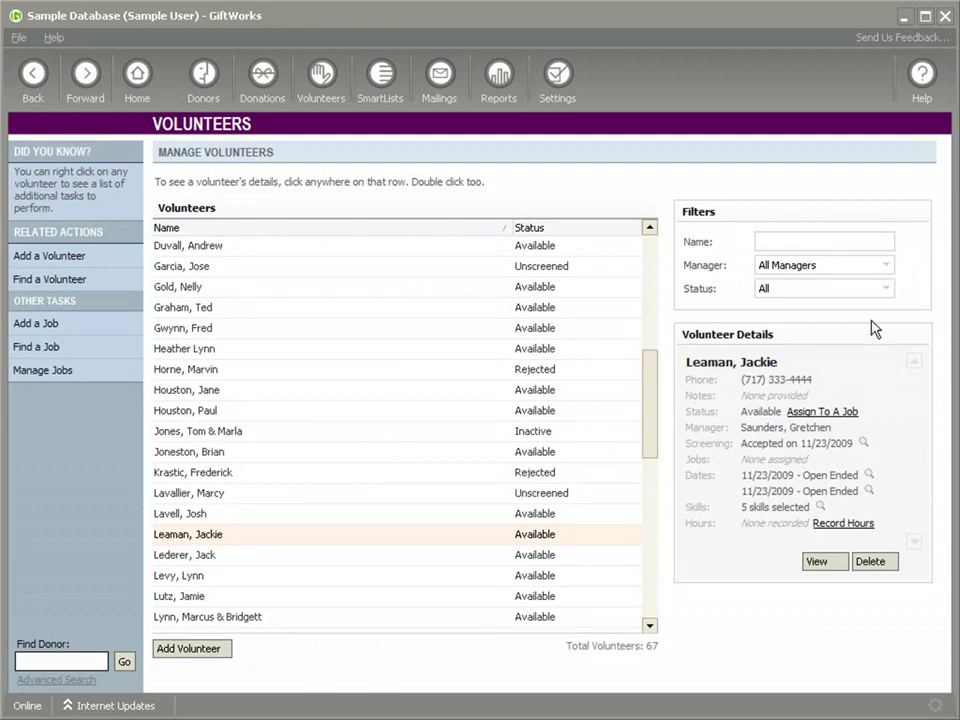
click(884, 289)
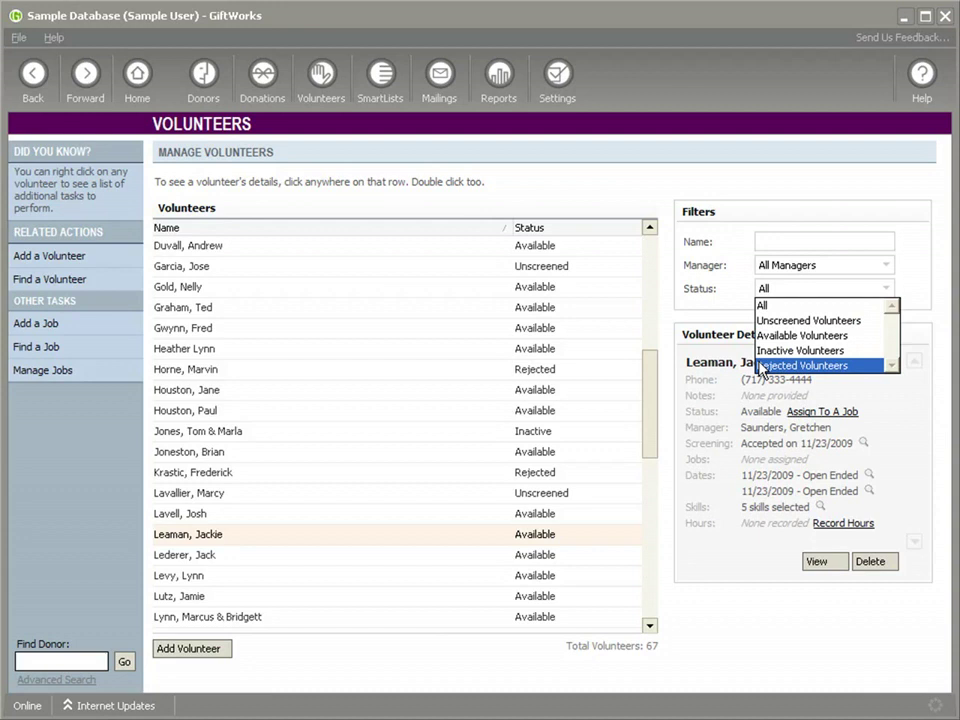
click(203, 540)
click(203, 540)
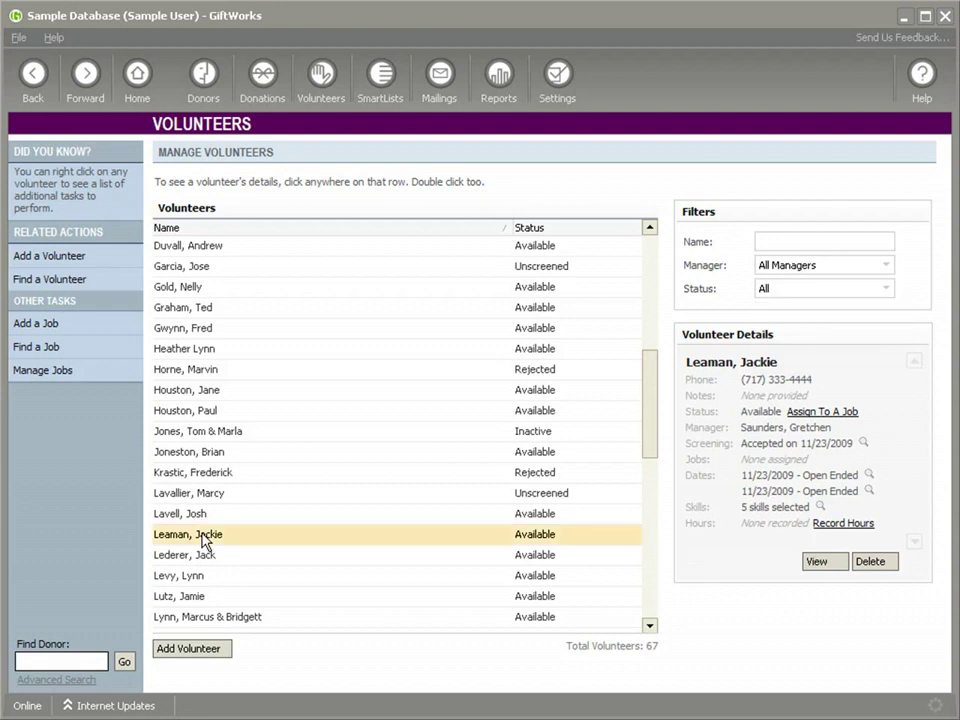